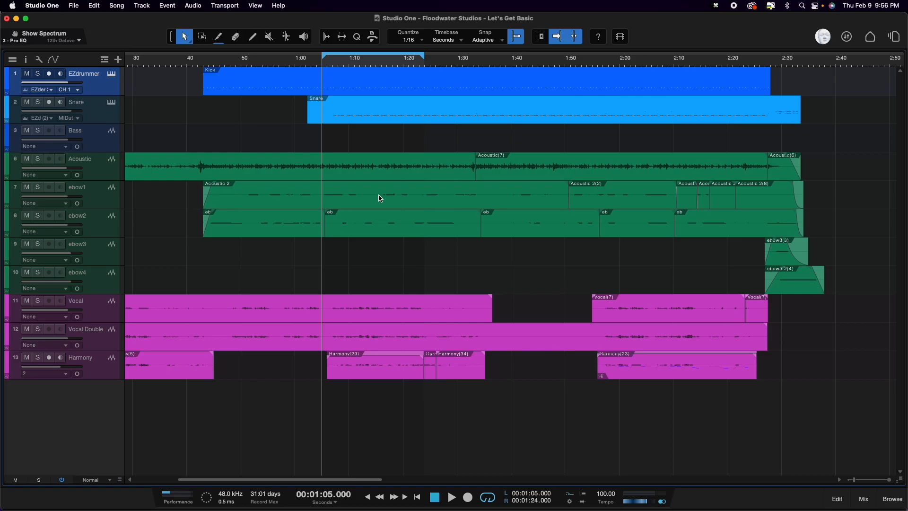
Step: Play the looped section from 1:05 to listen to the full arrangement, and return the playhead to the loop start
key("space")
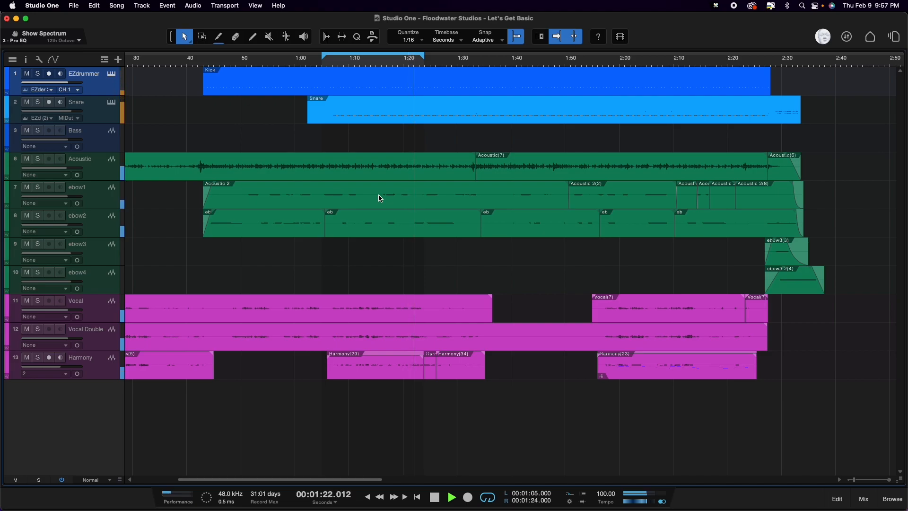
key("space")
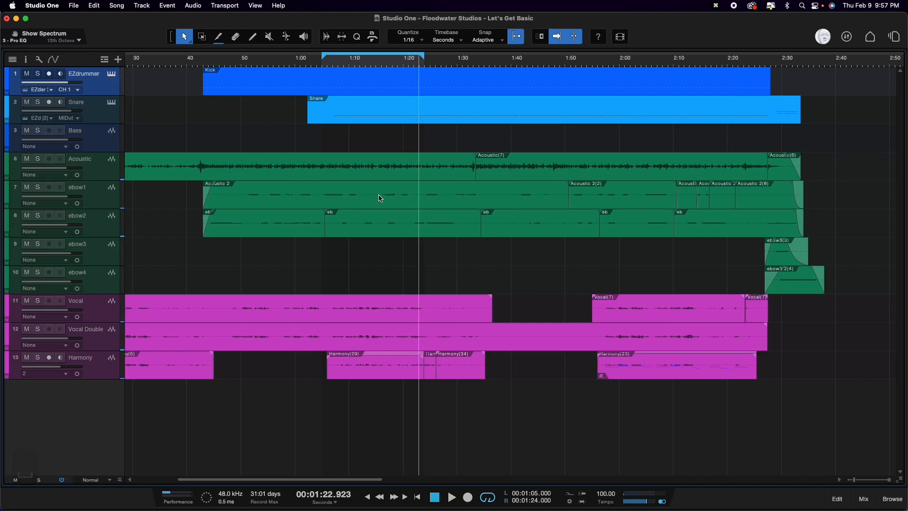
key("1")
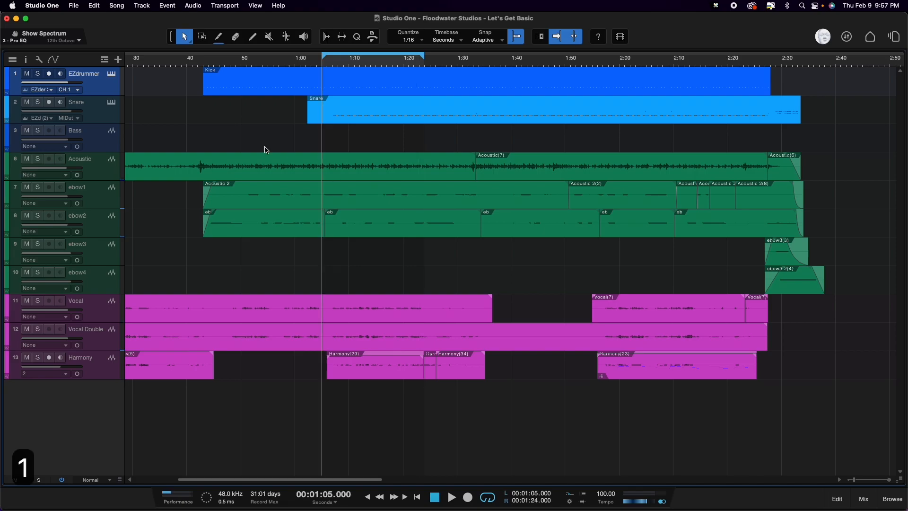
Step: Rename the EZdrummer track as "kick"
double_click(80, 75)
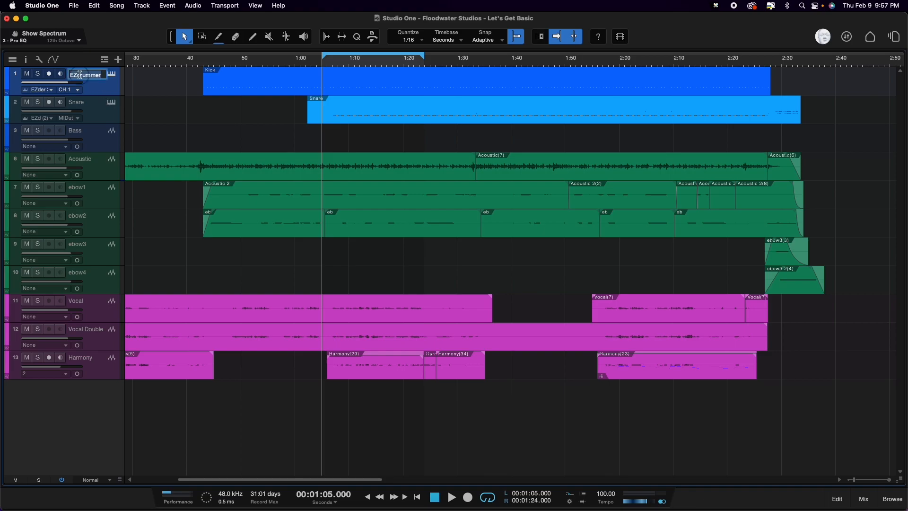
type("kick")
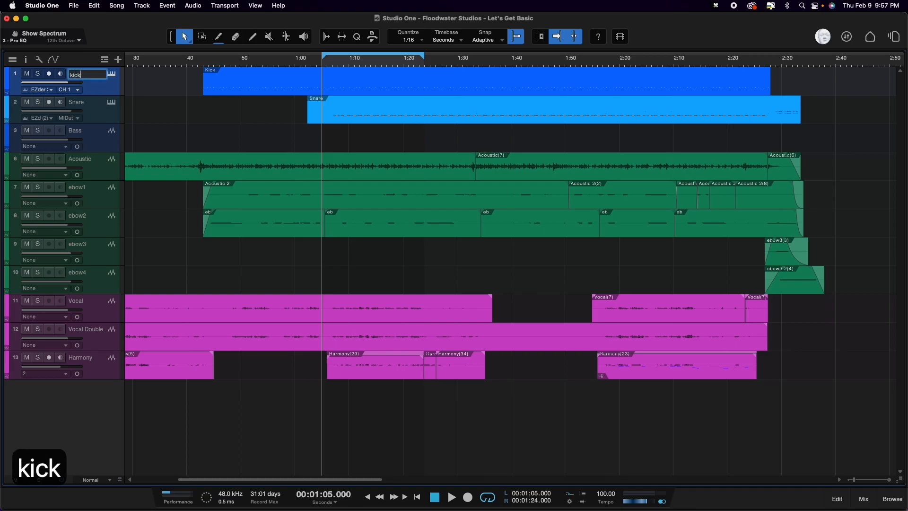
left_click(93, 111)
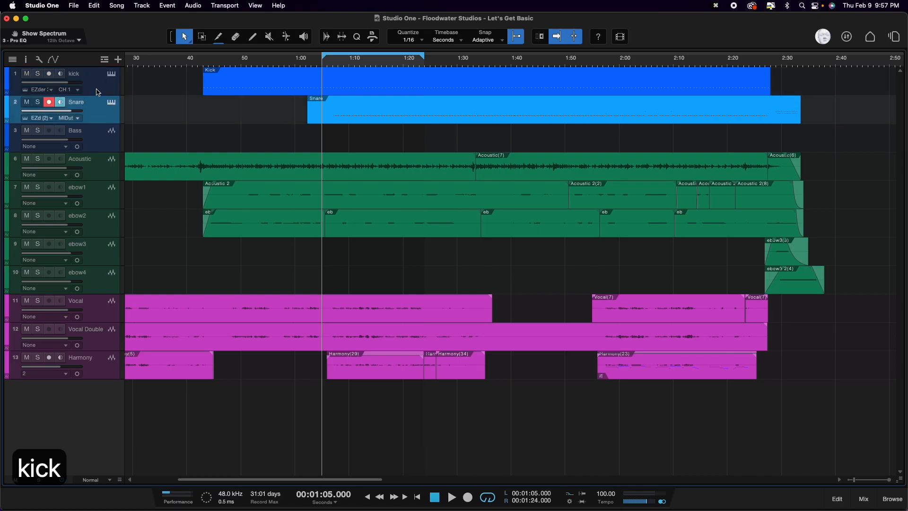
Step: Colour the kick and Snare tracks dark red together, and switch off input monitoring on the kick track
left_click(94, 90)
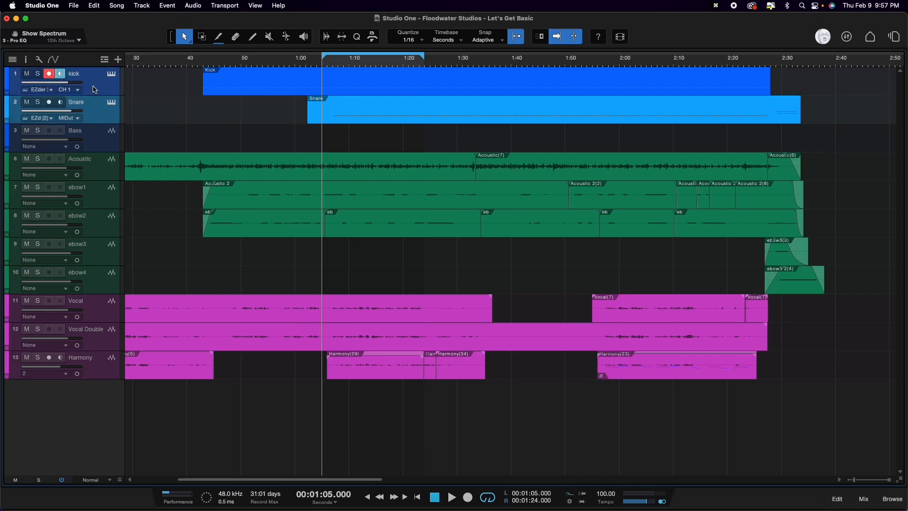
left_click(9, 85)
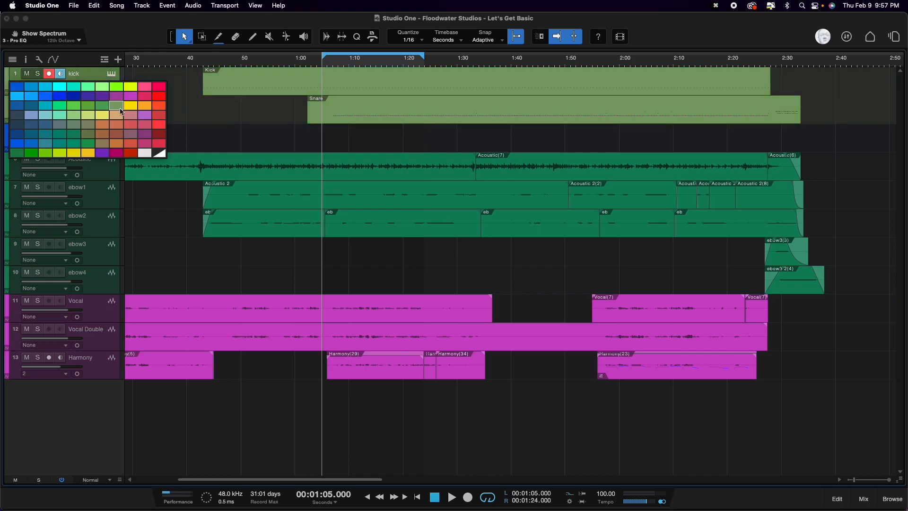
left_click(159, 135)
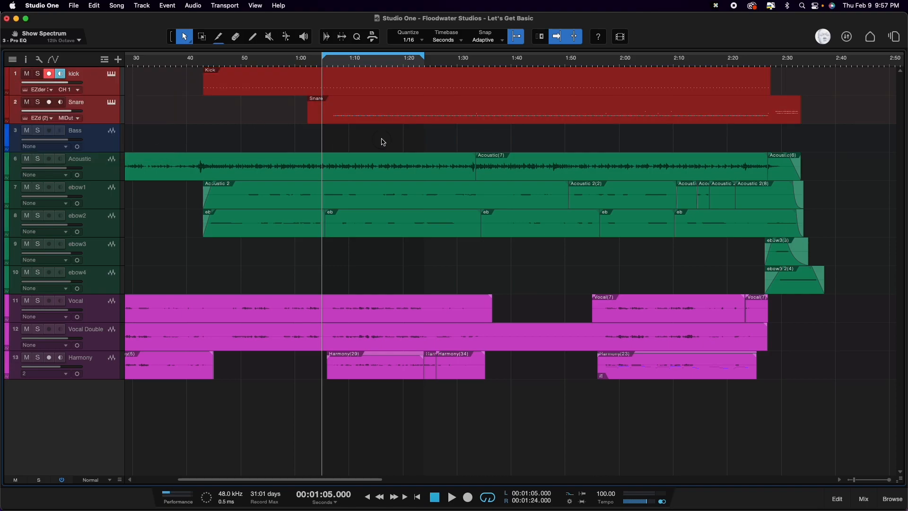
left_click(59, 74)
Step: Create a short empty event near the start of the Bass track and undo it
double_click(223, 140)
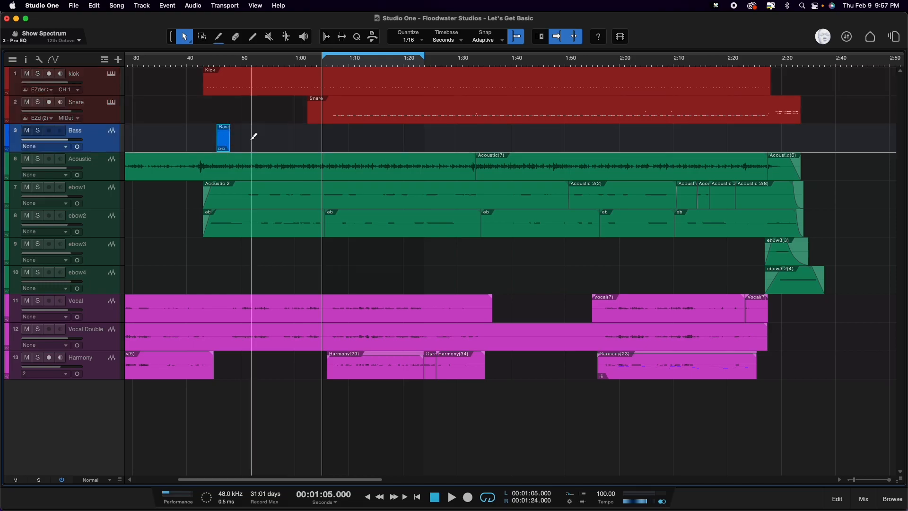
key("super+z")
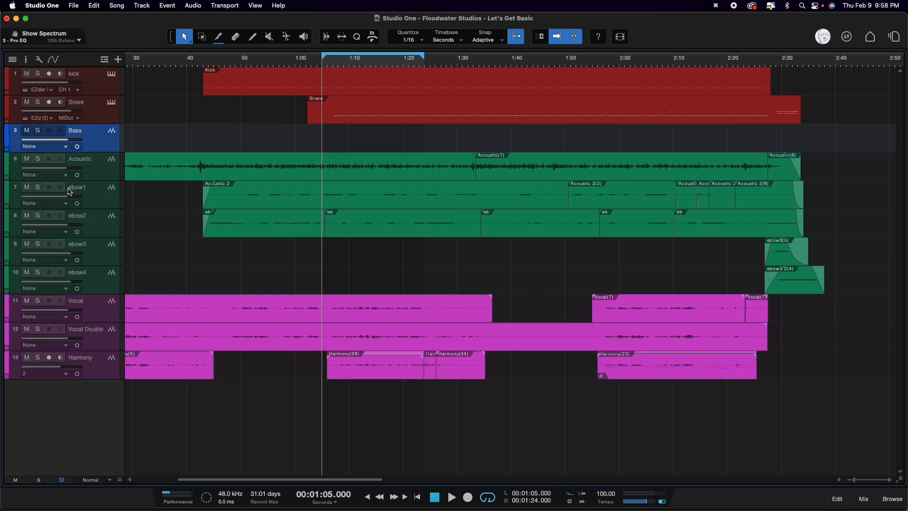
Step: Solo the ebow1 and ebow2 tracks and play the looped section to hear them alone
left_click(38, 188)
left_click(38, 216)
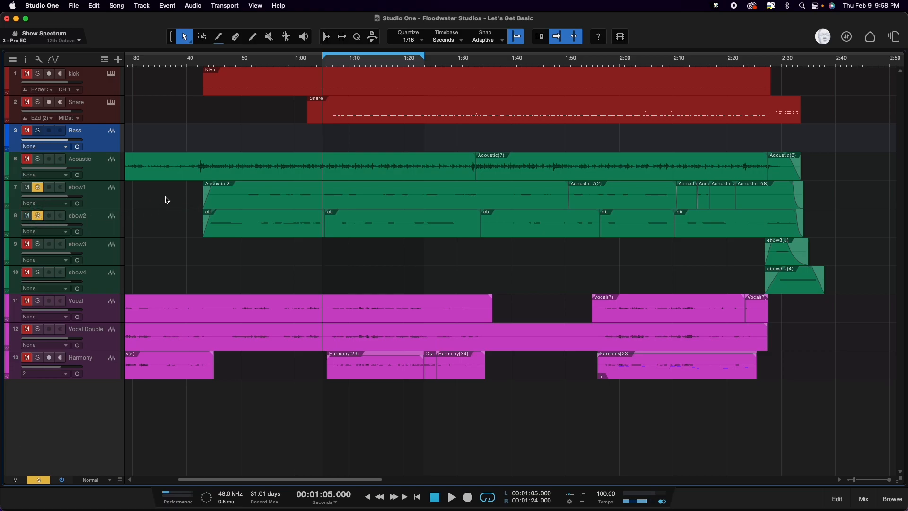
key("space")
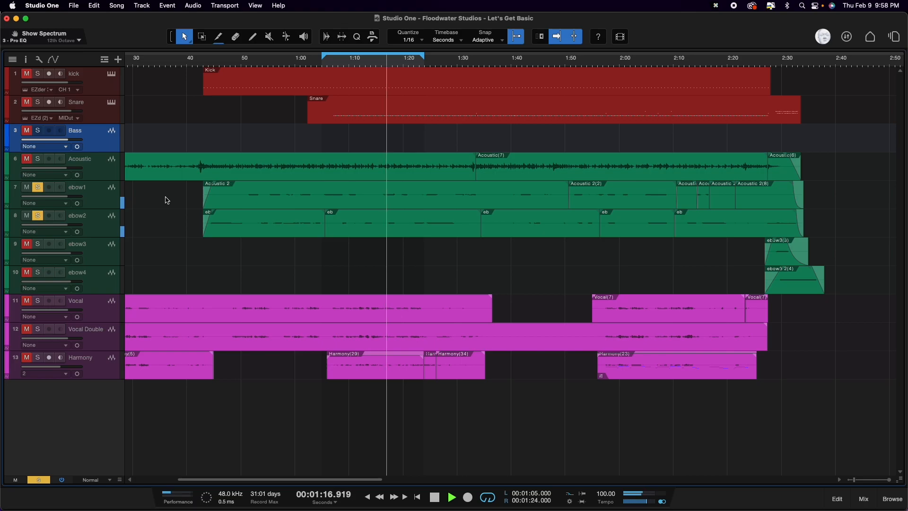
key("space")
Step: Add the Acoustic track to the soloed ebow tracks and play the section from the loop start
left_click(37, 160)
key("1")
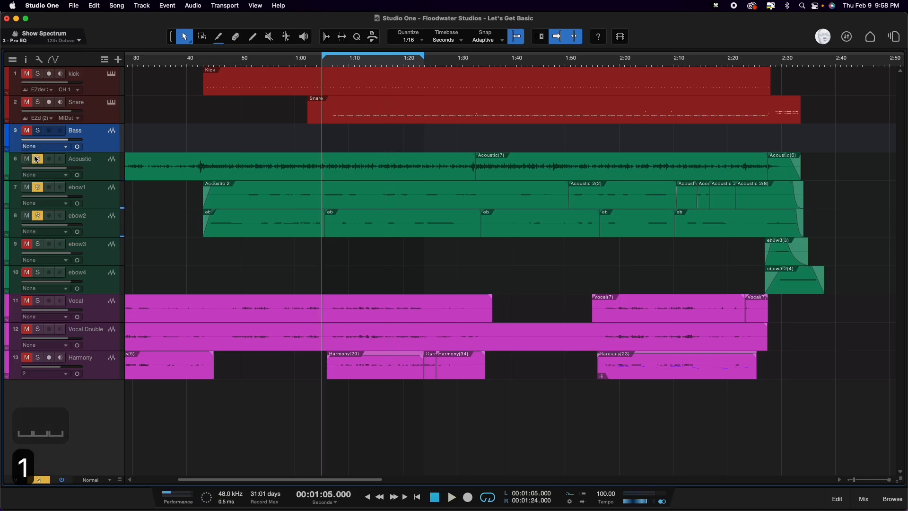
key("space")
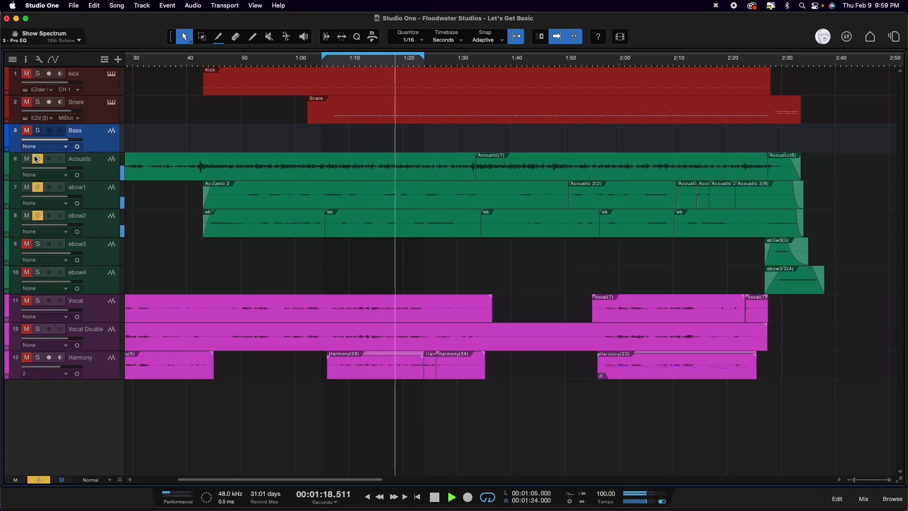
key("space")
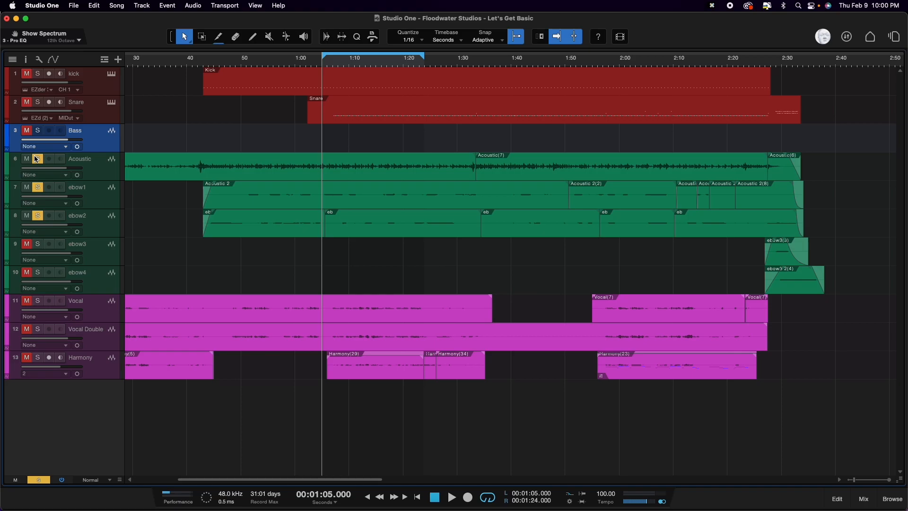
Step: Mute the Bass track and clear the solo from the Acoustic, ebow1 and ebow2 tracks
key("s")
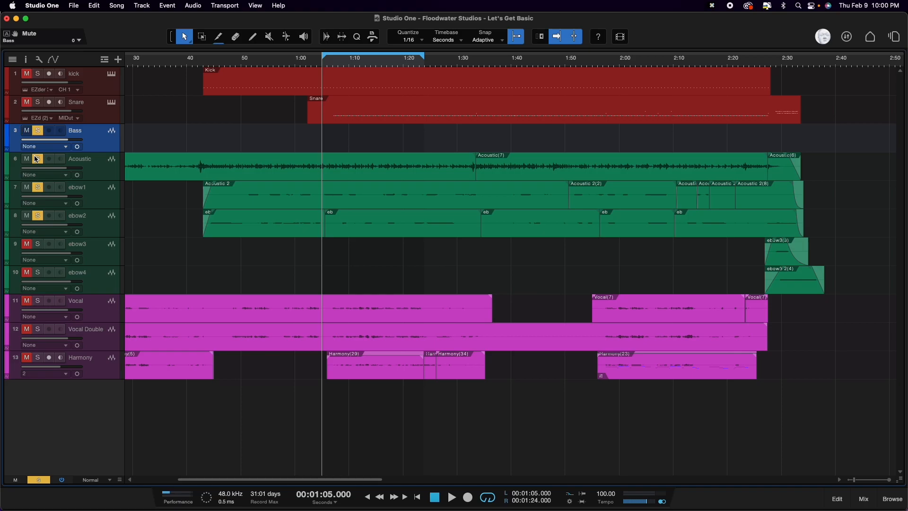
key("m")
left_click(37, 159)
left_click(37, 188)
left_click(38, 216)
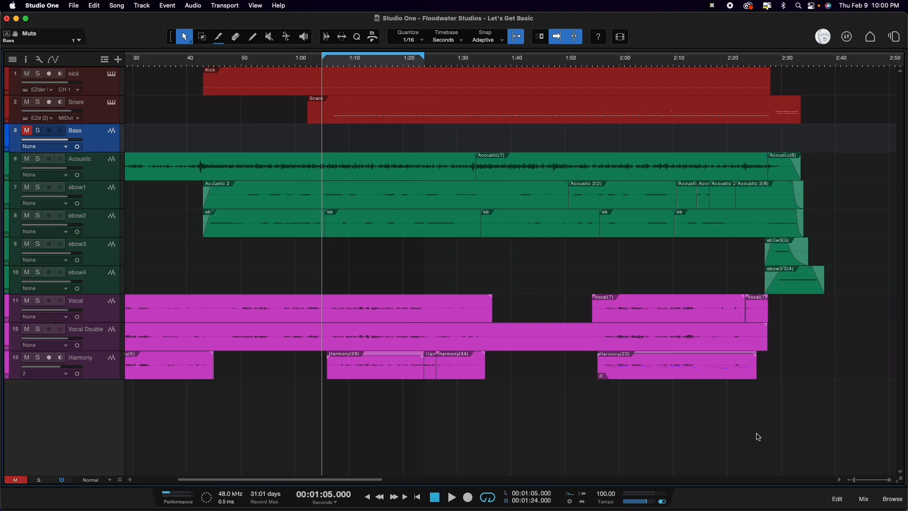
Step: Add the PreSonus Presence instrument from the browser as a new instrument track below Harmony
left_click(891, 501)
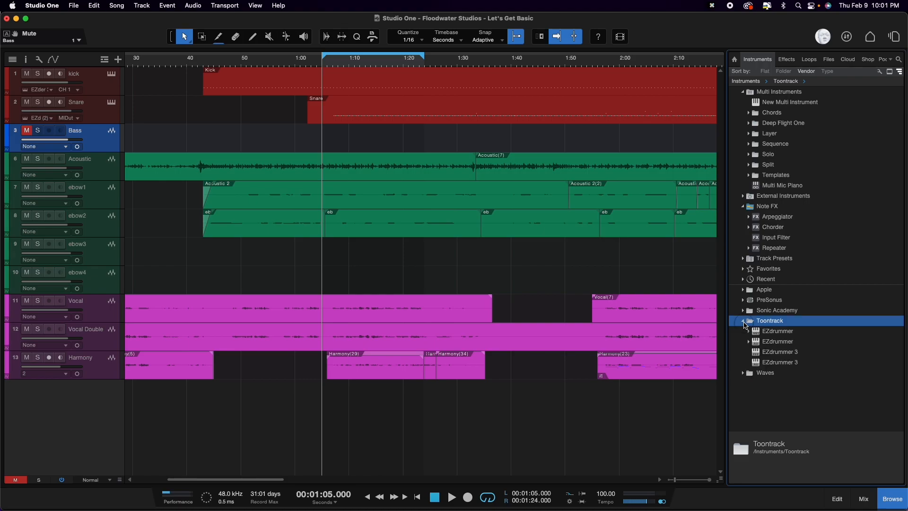
left_click(744, 321)
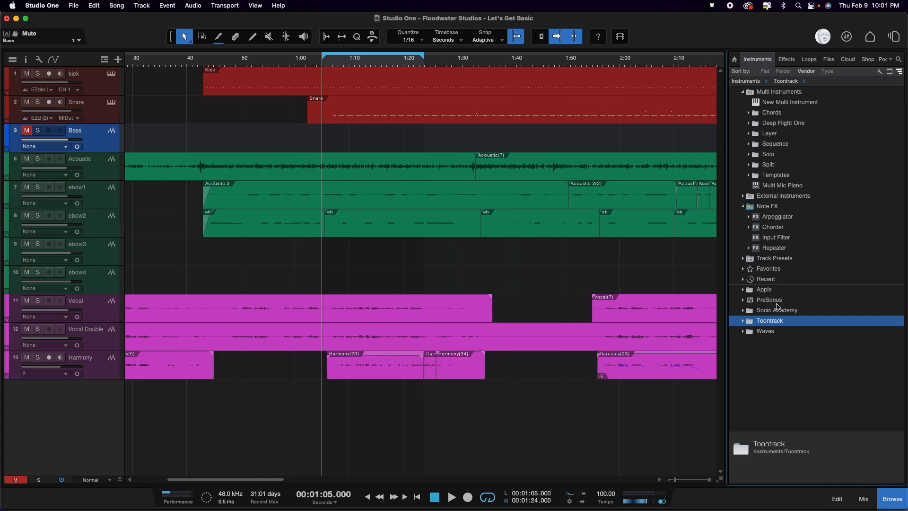
left_click(744, 301)
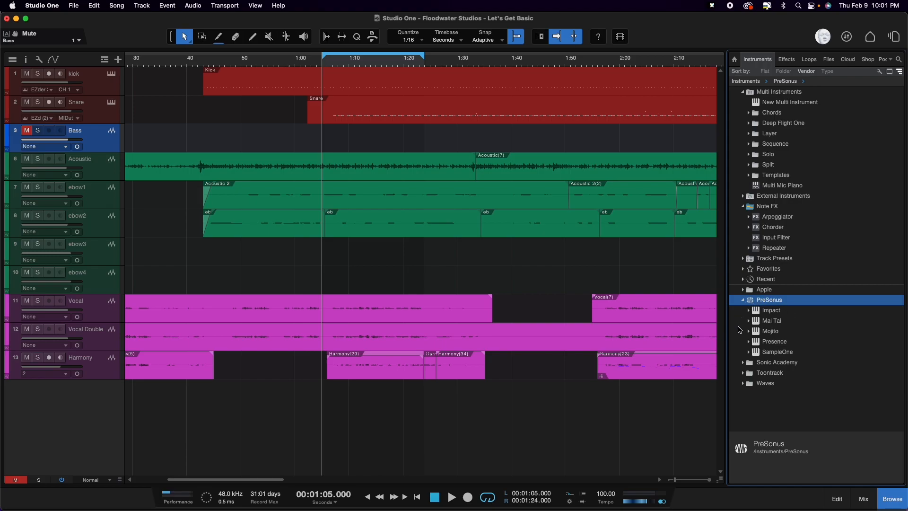
left_click(780, 346)
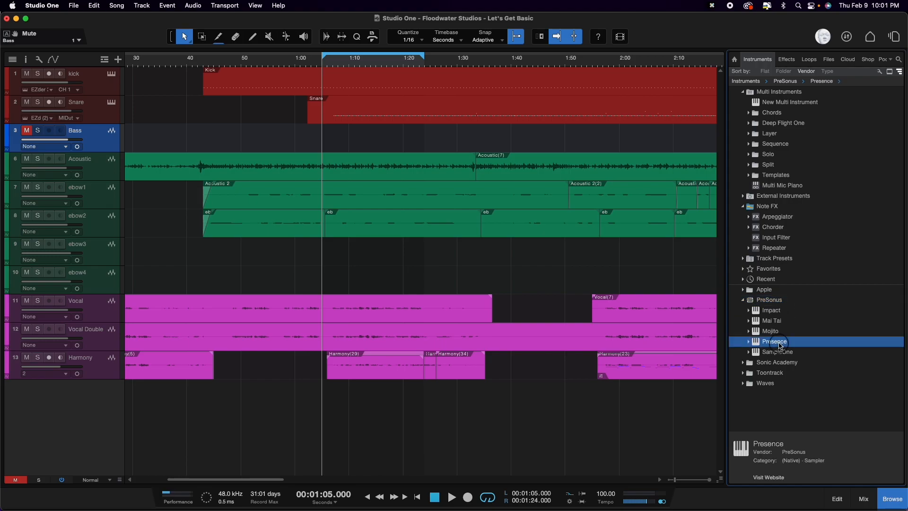
double_click(780, 346)
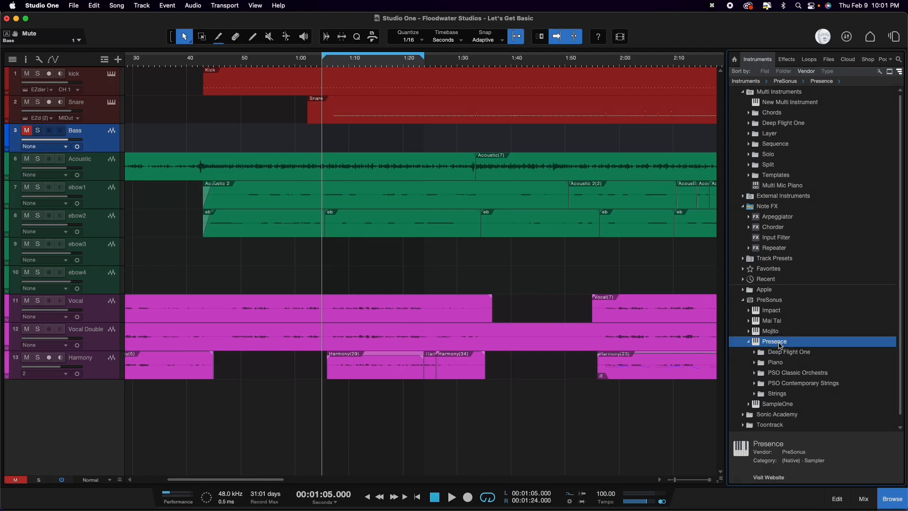
left_click_drag(781, 345, 78, 391)
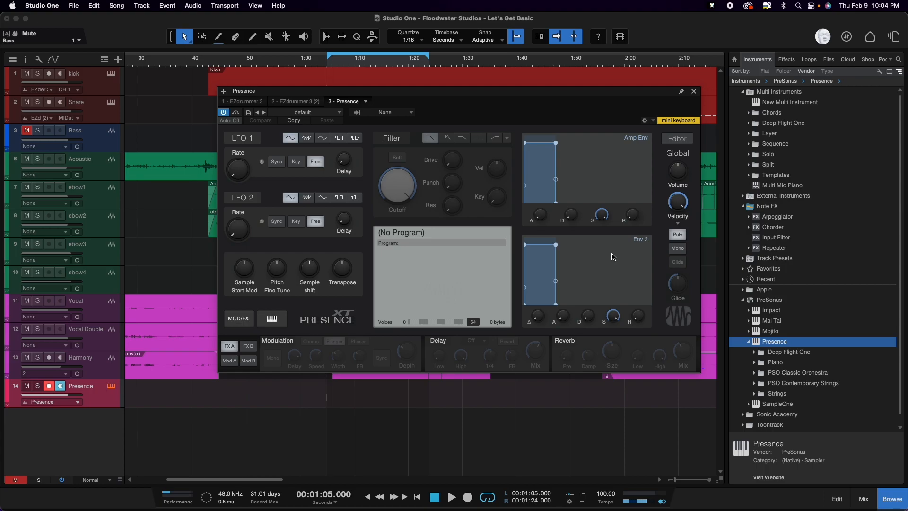
Step: Examine Presence's preset folders, including Deep Flight One, Piano, PSO Classic Orchestra, PSO Contemporary Strings and Strings
left_click(319, 113)
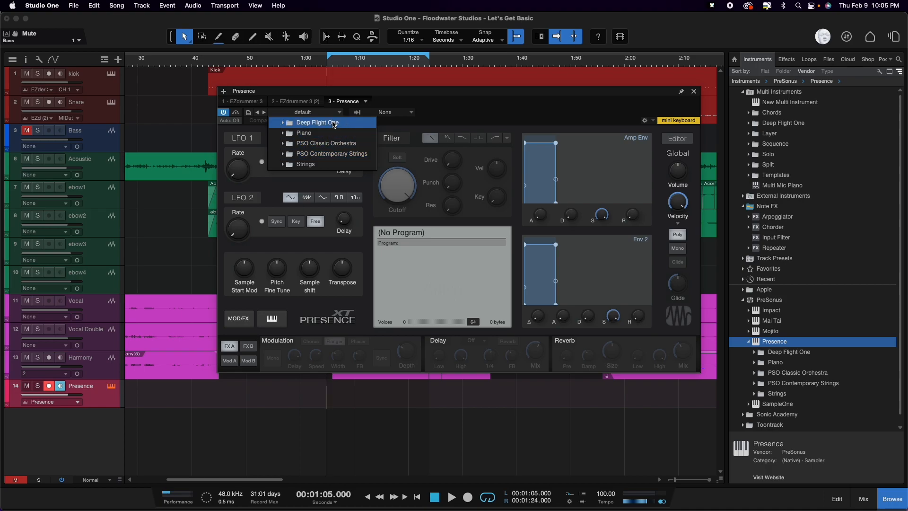
left_click(282, 124)
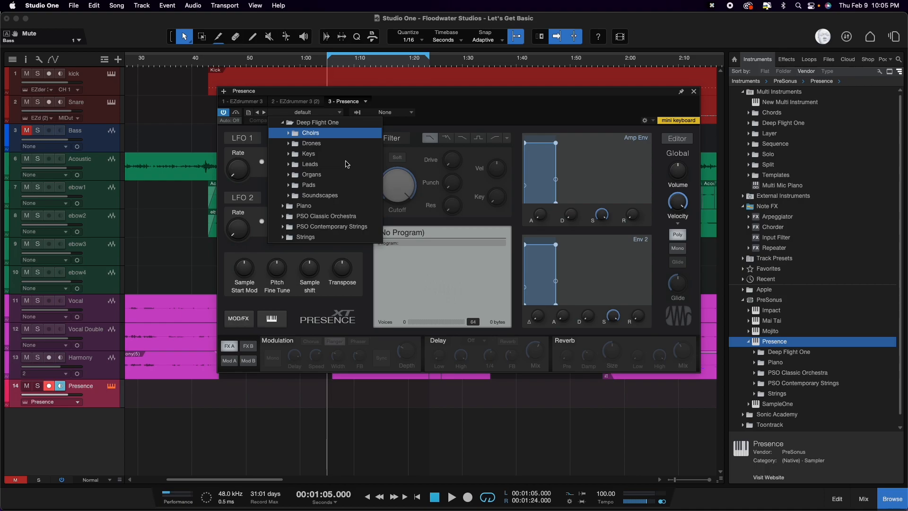
left_click(344, 164)
left_click(282, 122)
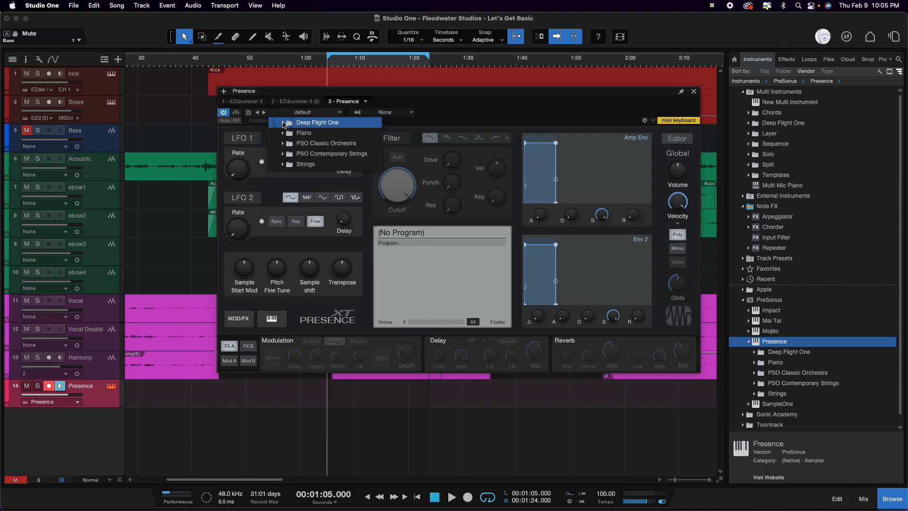
left_click(286, 133)
left_click(282, 132)
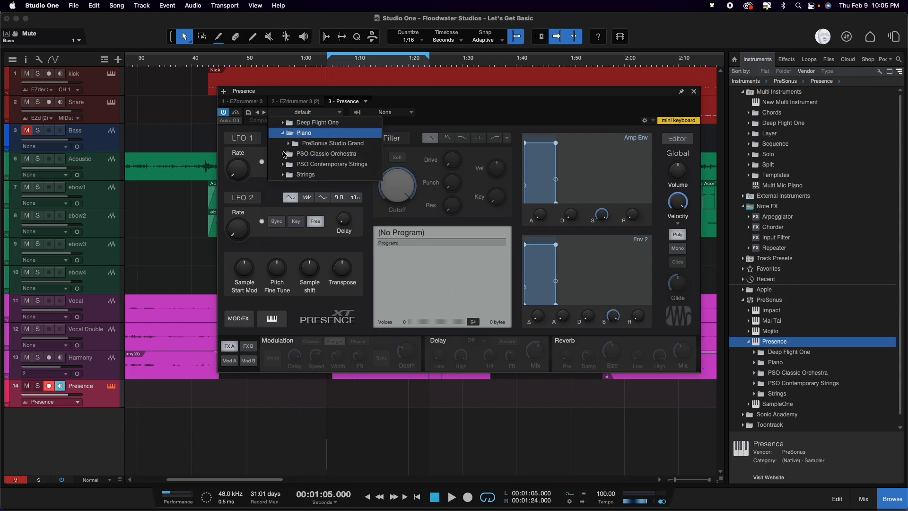
left_click(283, 153)
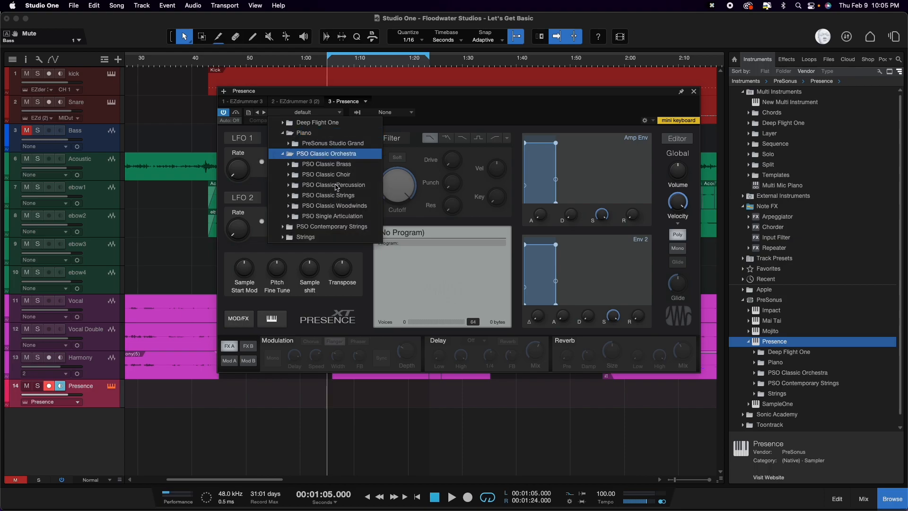
left_click(314, 195)
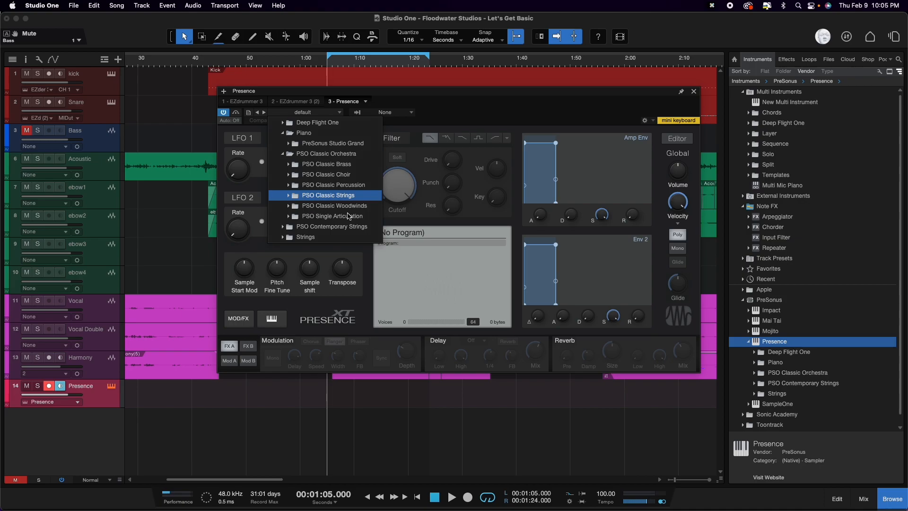
left_click(283, 227)
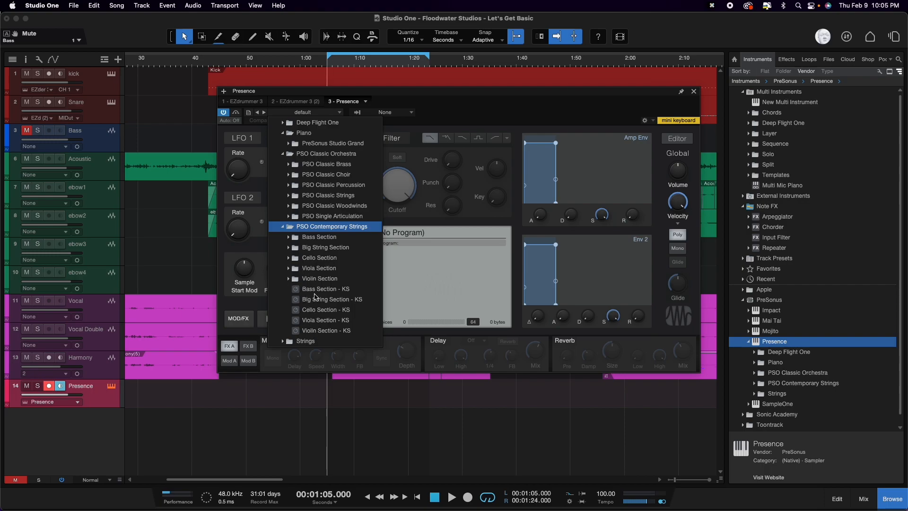
left_click(282, 227)
left_click(282, 237)
left_click(283, 237)
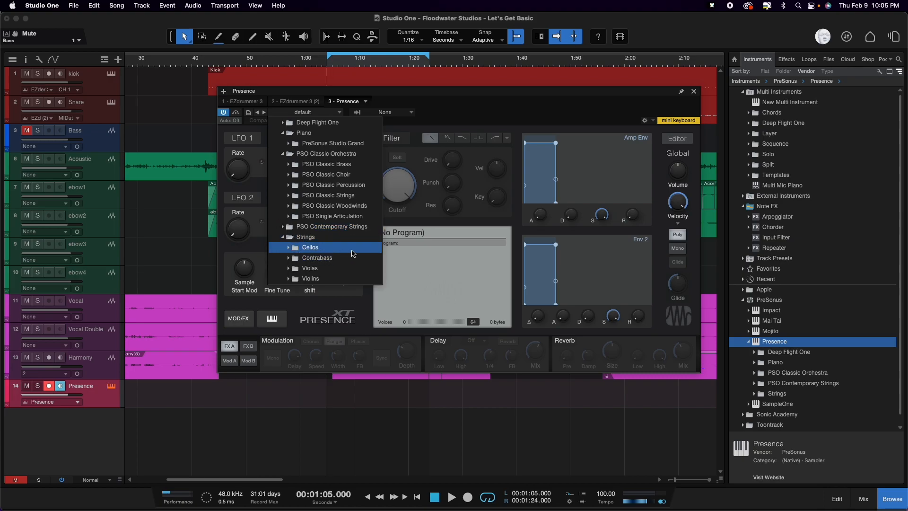
left_click(283, 237)
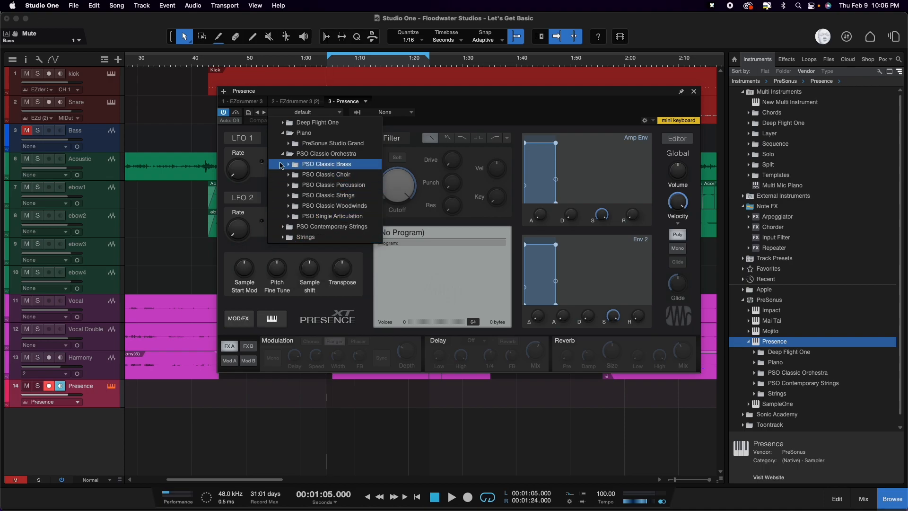
Step: Load the Violin Section preset from PSO Classic Strings into Presence and move the instrument window clear of the upper tracks
left_click(282, 134)
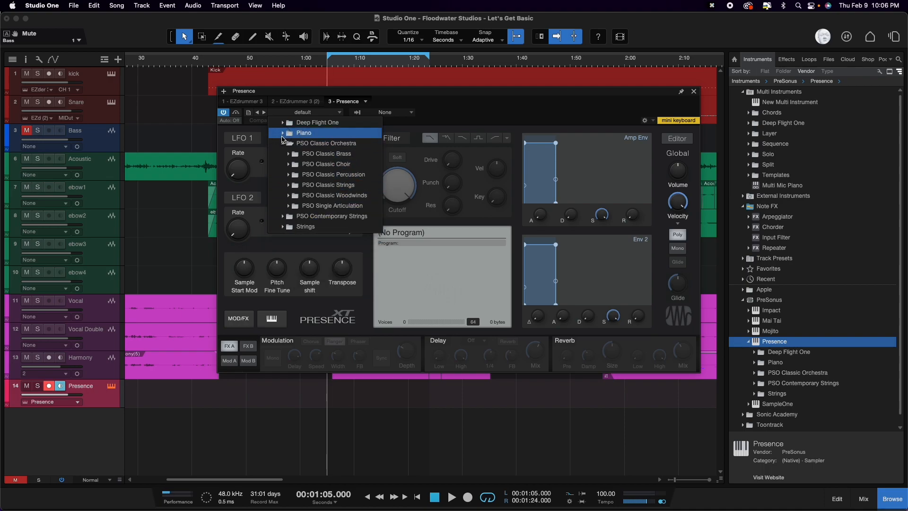
left_click(288, 185)
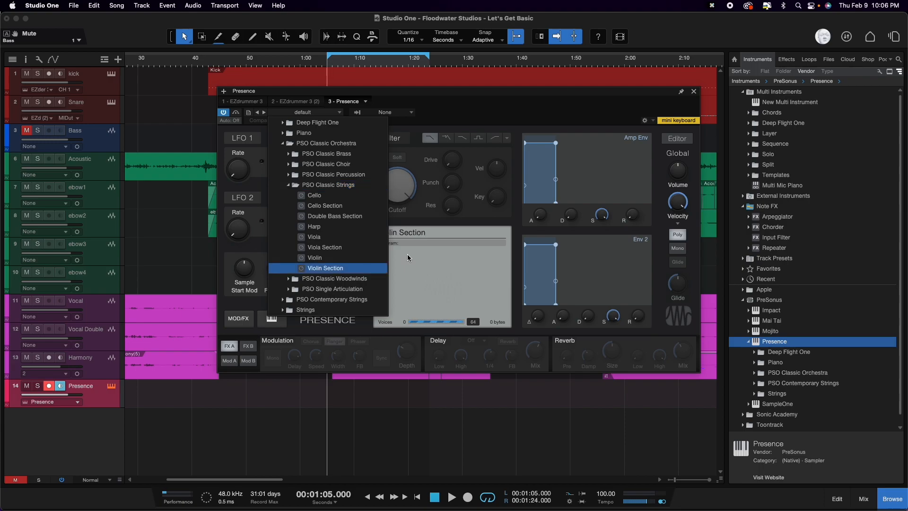
left_click_drag(452, 118, 284, 324)
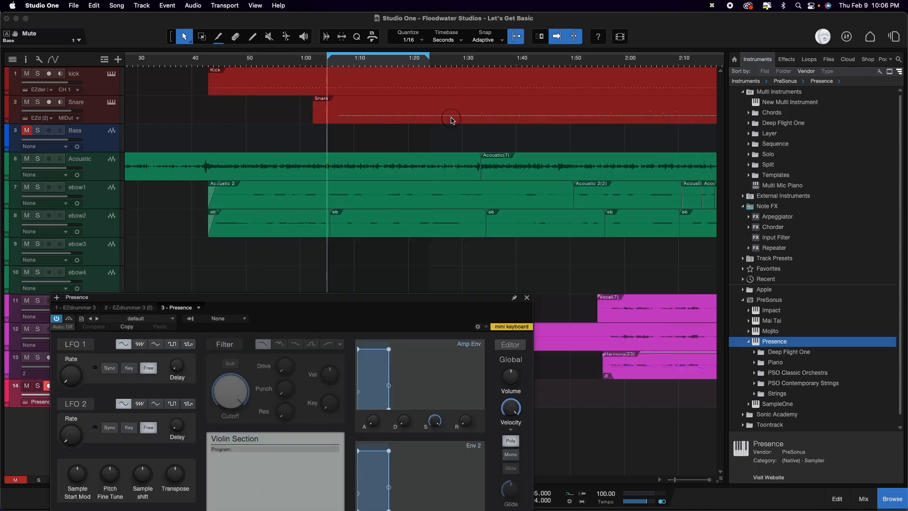
Step: Move the Presence window aside, open the Presence track's part in the note editor, and hide the browser
left_click_drag(359, 298, 482, 114)
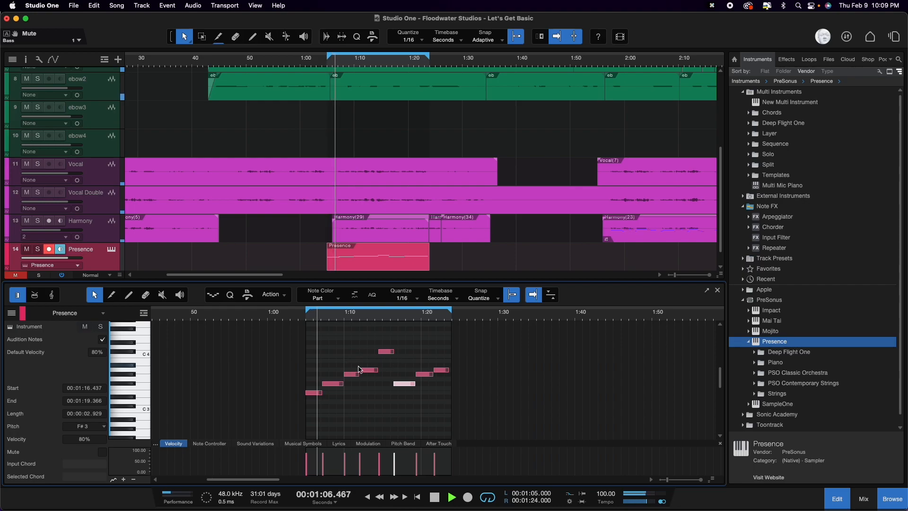
scroll(336, 377, "up", 5)
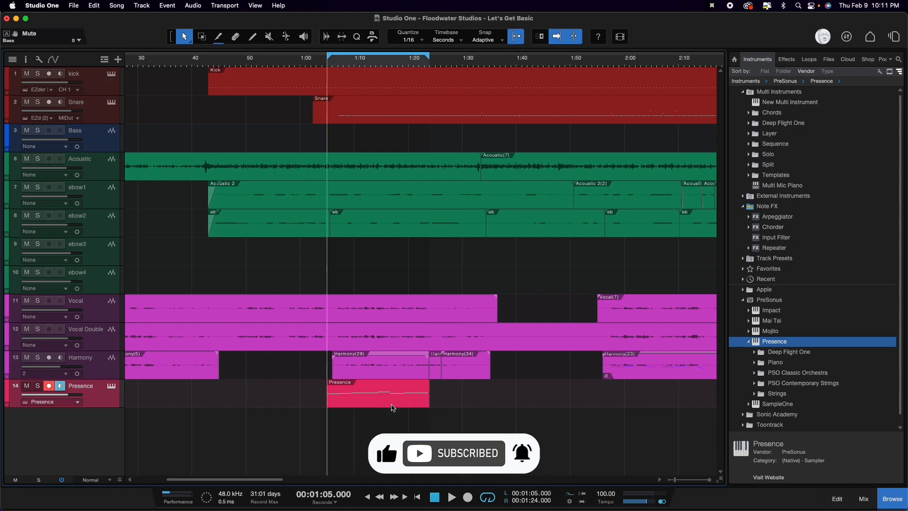
double_click(381, 403)
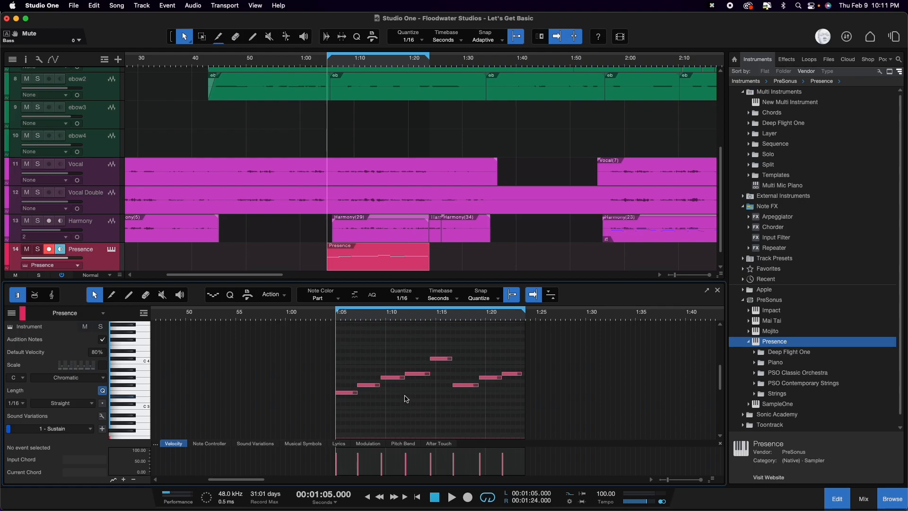
scroll(402, 395, "up", 6)
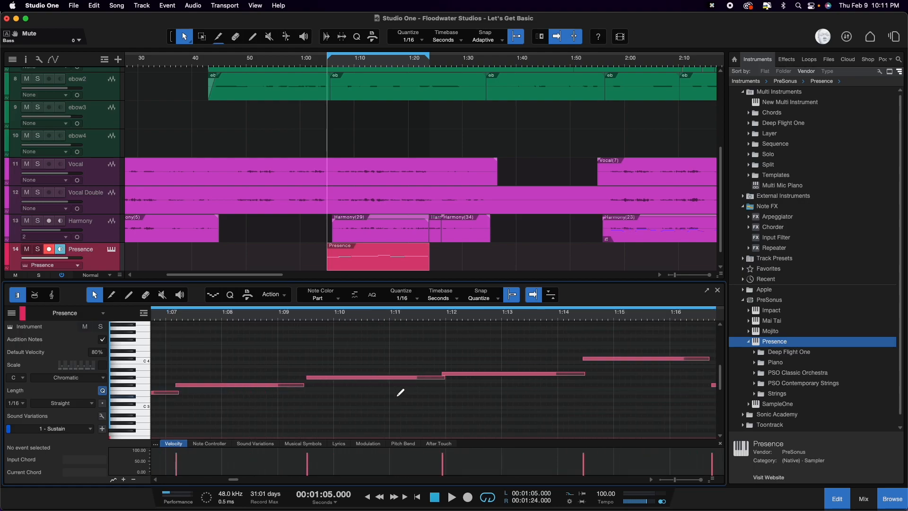
scroll(401, 392, "up", 4)
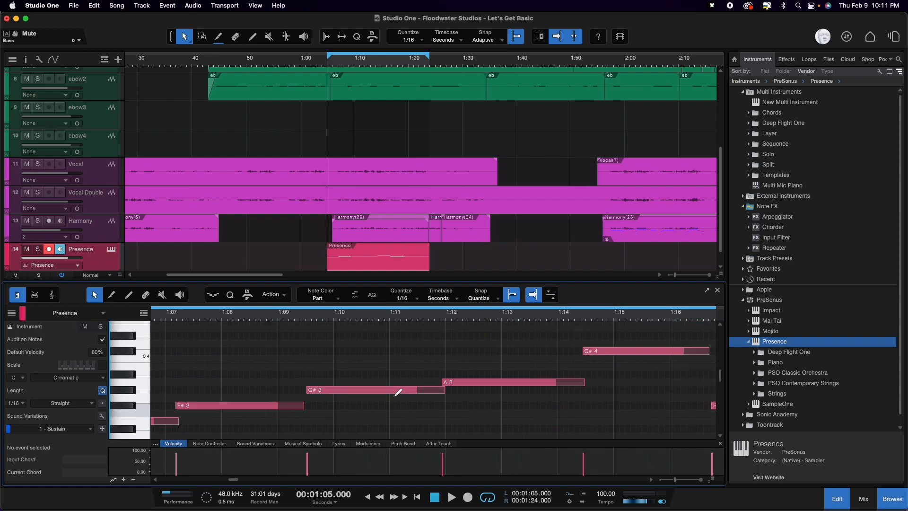
left_click(892, 499)
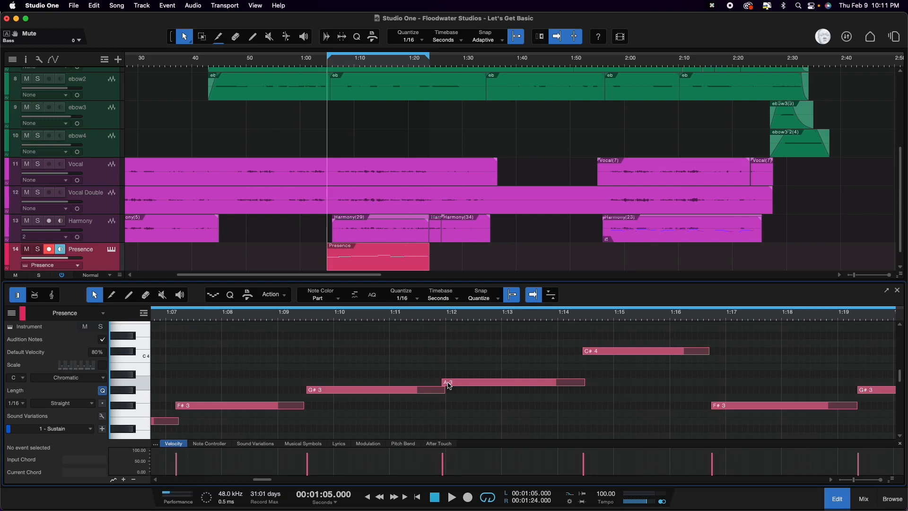
scroll(494, 406, "down", 3)
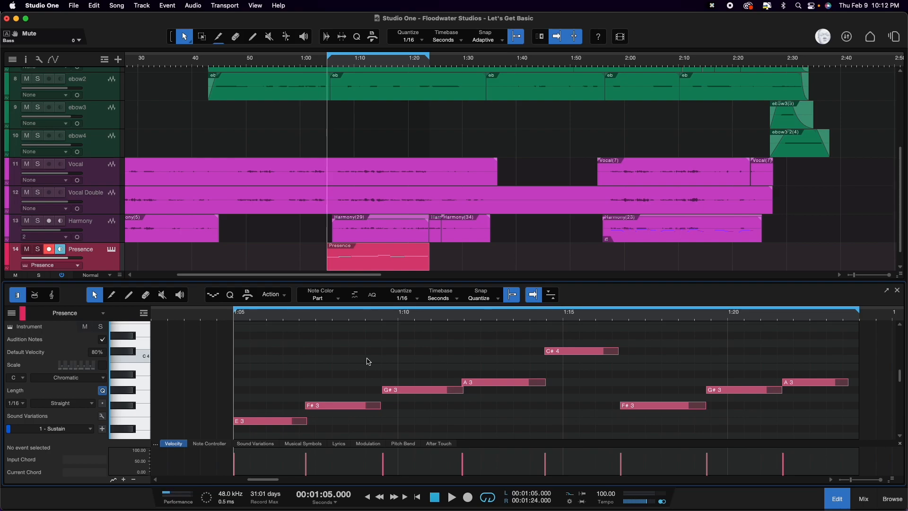
Step: Transpose all notes of the Presence part up one octave, with the first note on E4, and play the looped section
key("super+a")
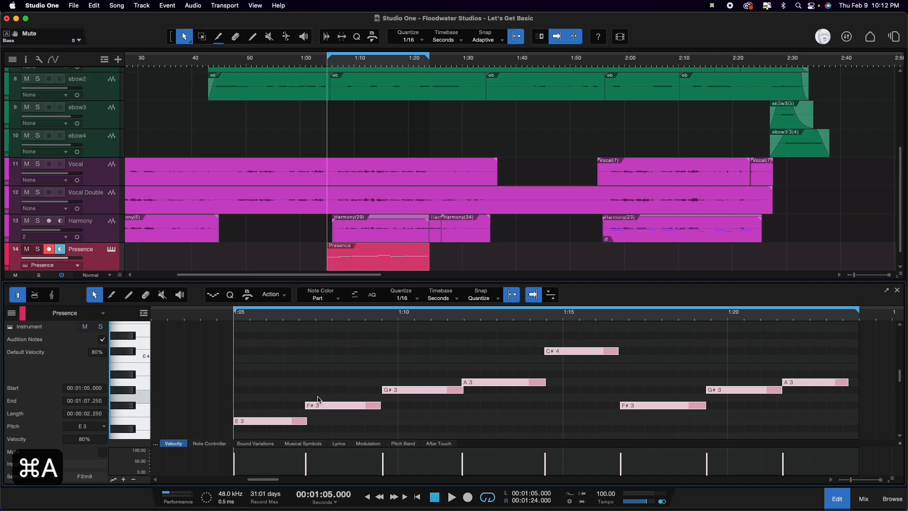
left_click(254, 424)
left_click_drag(254, 422, 261, 333)
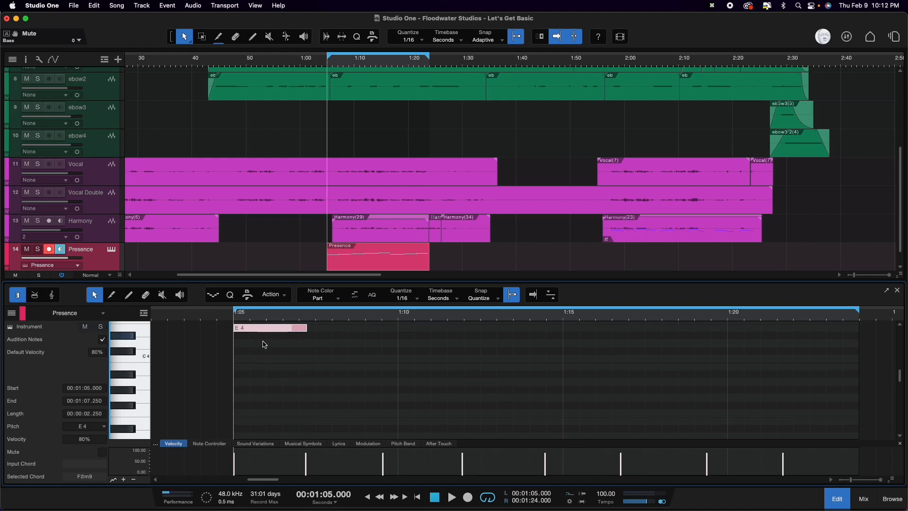
scroll(260, 360, "up", 3)
scroll(260, 360, "up", 2)
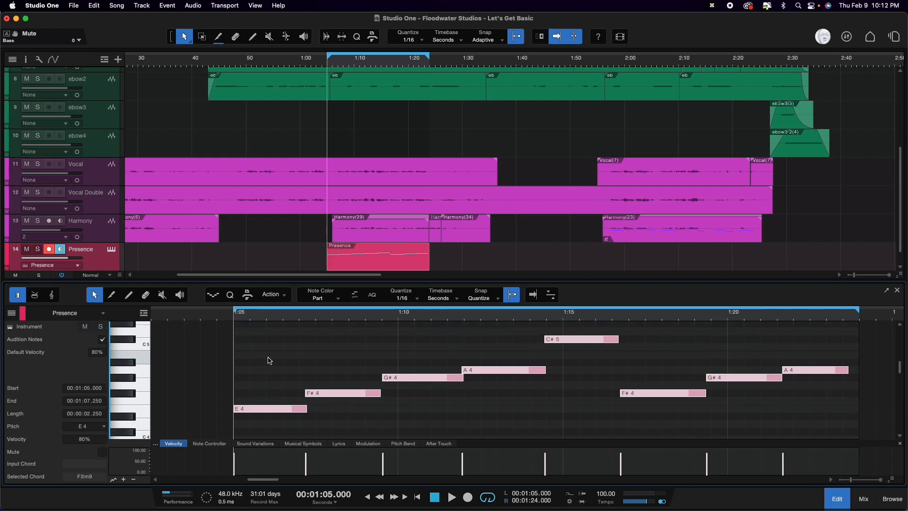
key("space")
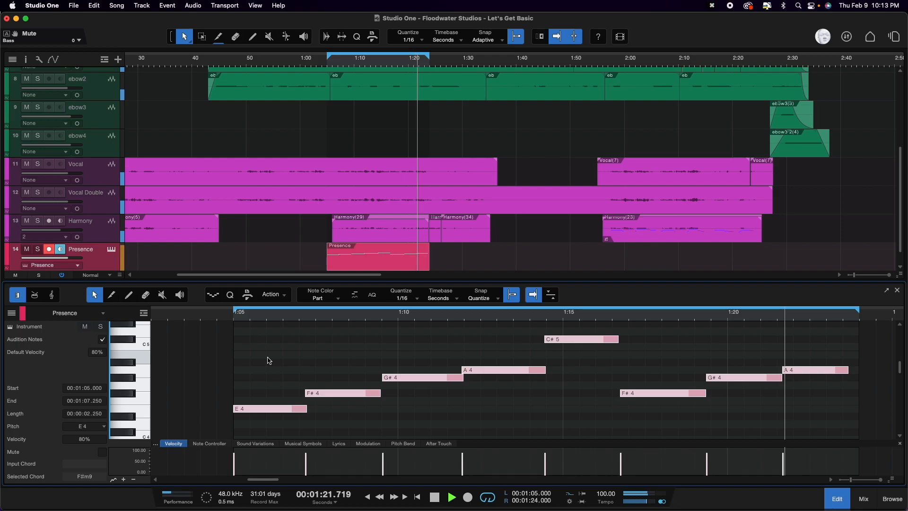
key("space")
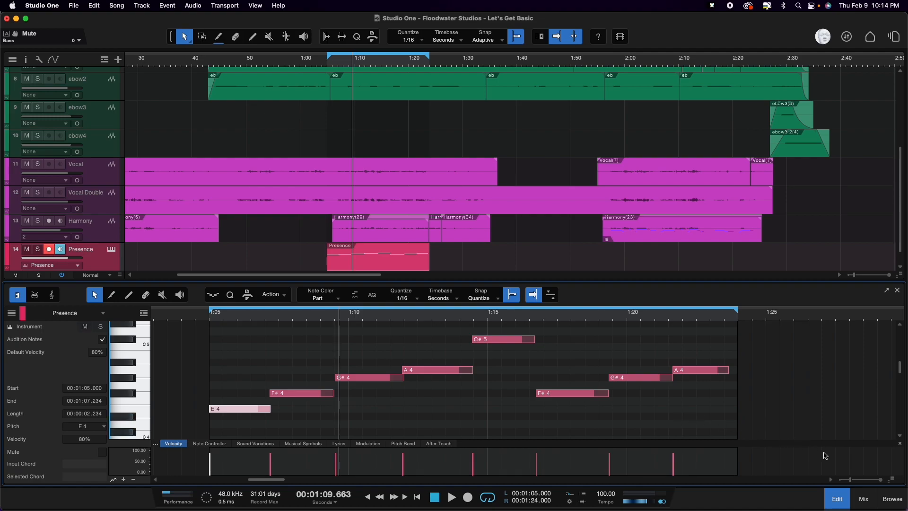
Step: Replace the note editor with the mixer and go through the effect channels Plate Verb 1, Spring Verb 1, Slapback 1, 1/4 1 and 1/2 1
left_click(841, 499)
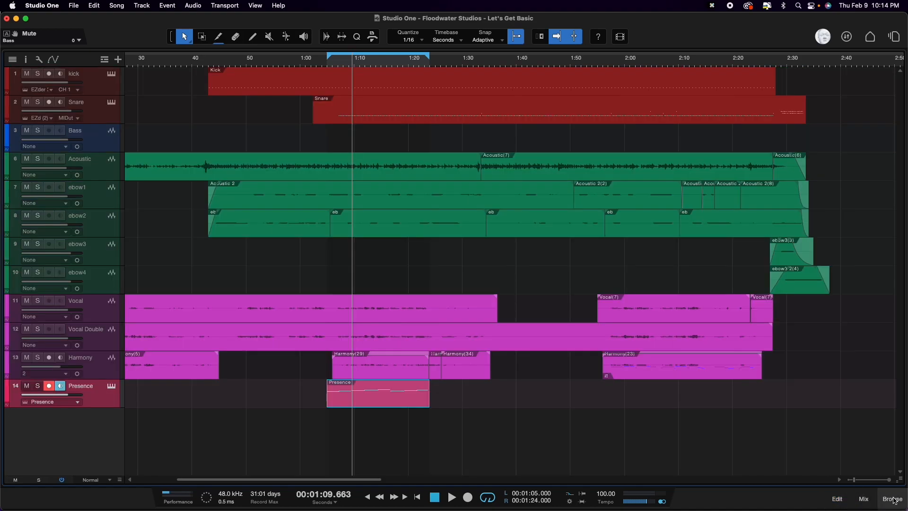
left_click(864, 499)
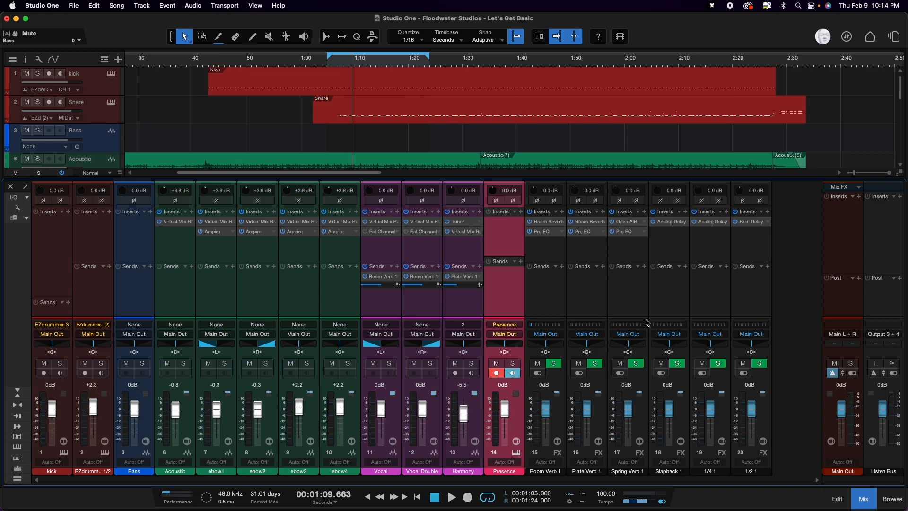
left_click(594, 314)
left_click(311, 33)
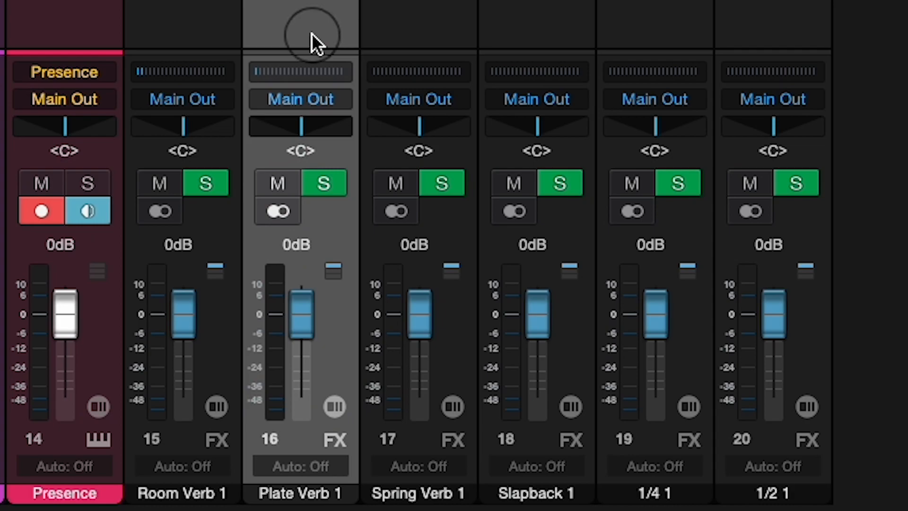
left_click(412, 7)
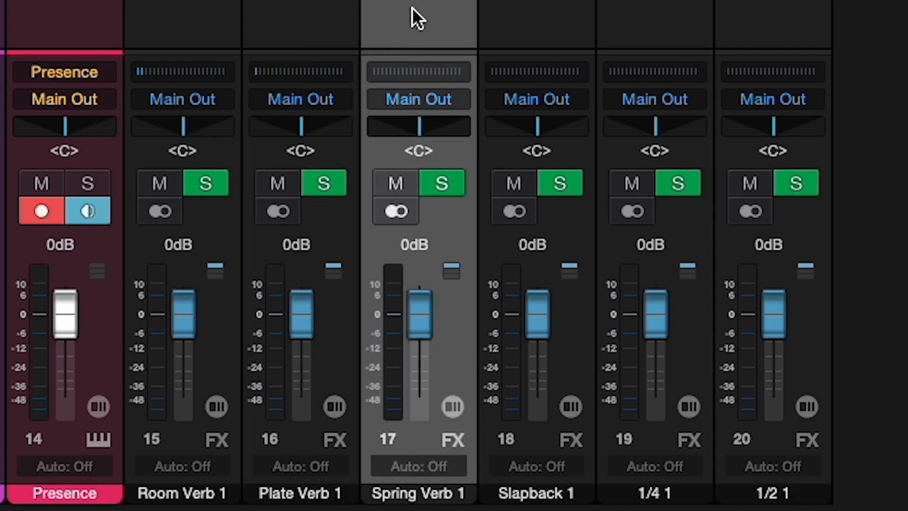
left_click(565, 6)
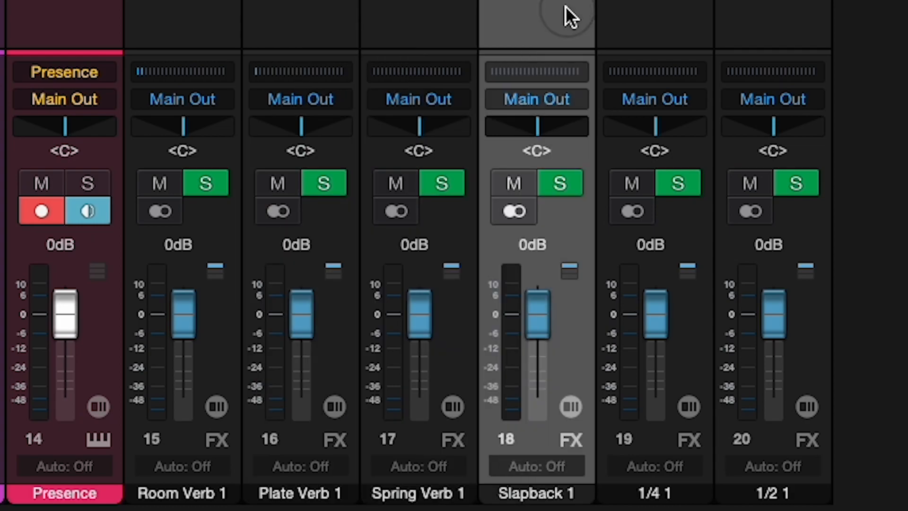
left_click(644, 7)
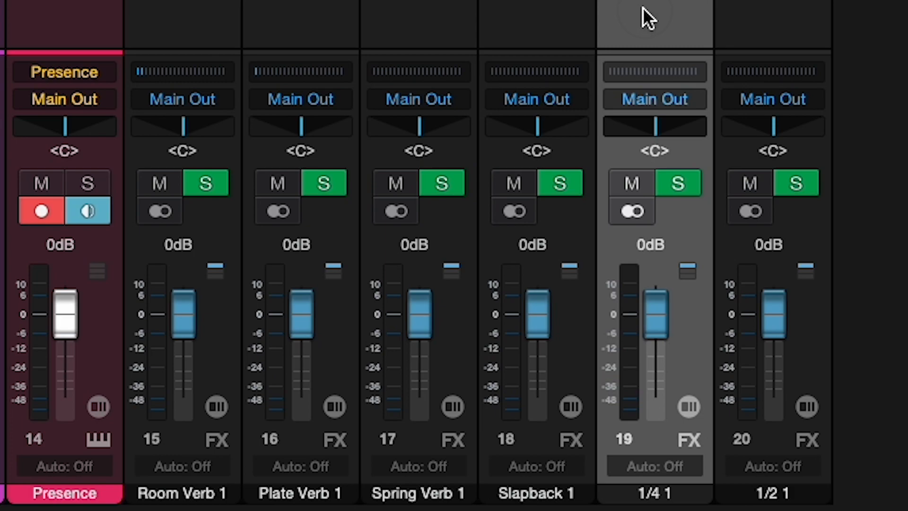
left_click(762, 11)
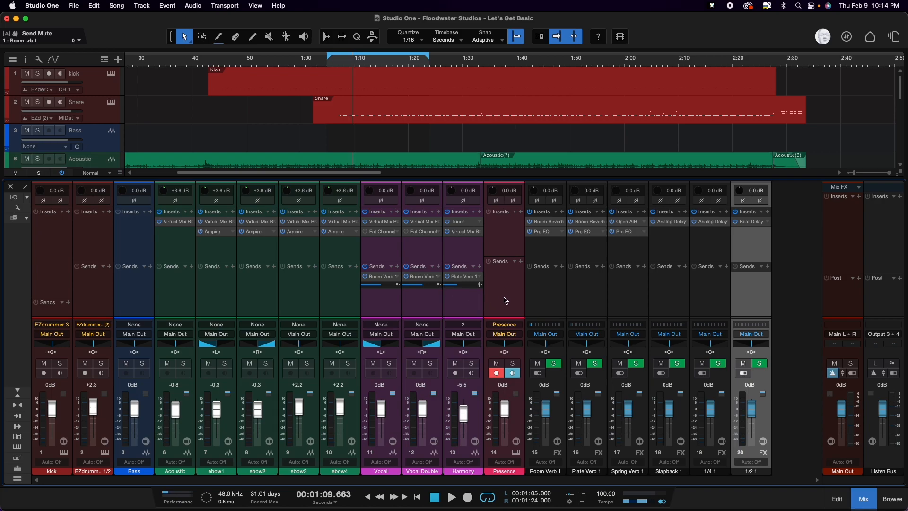
Step: Examine the reverb sends on the Harmony, Vocal Double and Vocal channels
left_click(462, 302)
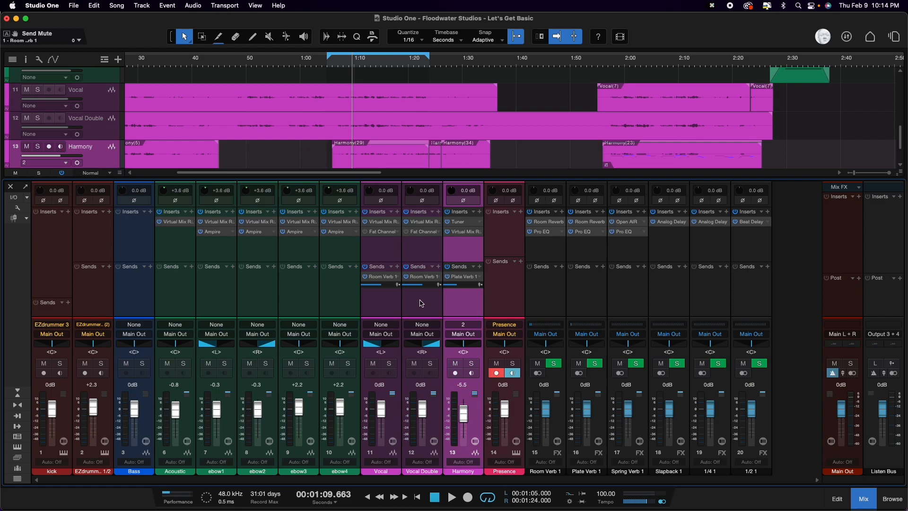
left_click(421, 303)
left_click(381, 302)
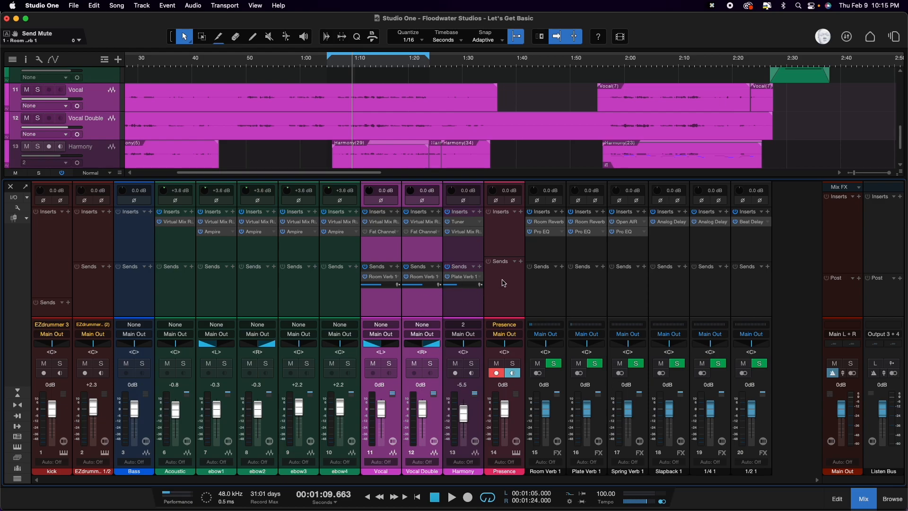
Step: Rename the Presence channel as violins
left_click(501, 282)
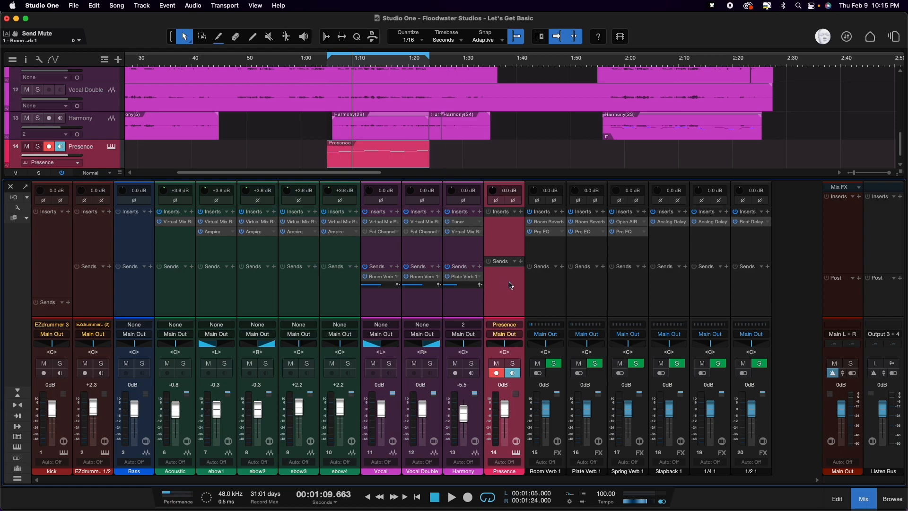
double_click(502, 472)
type("violin")
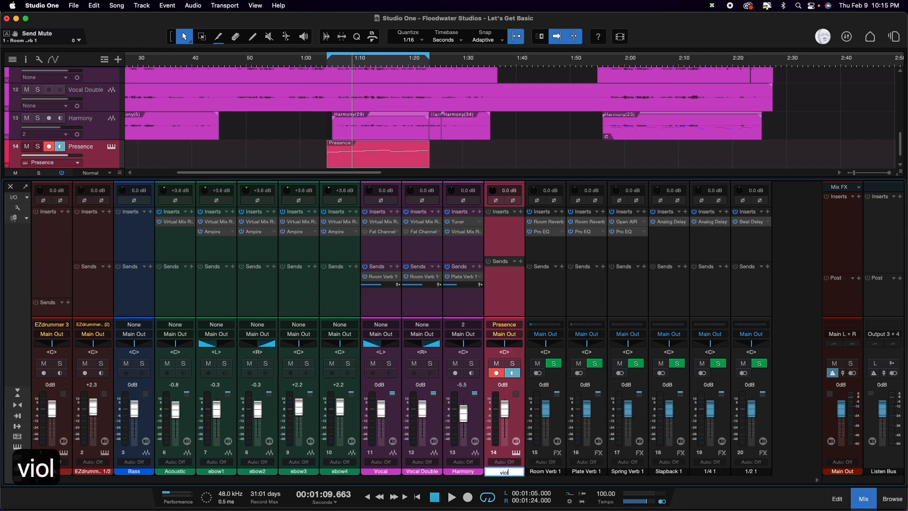
type("s")
key("Return")
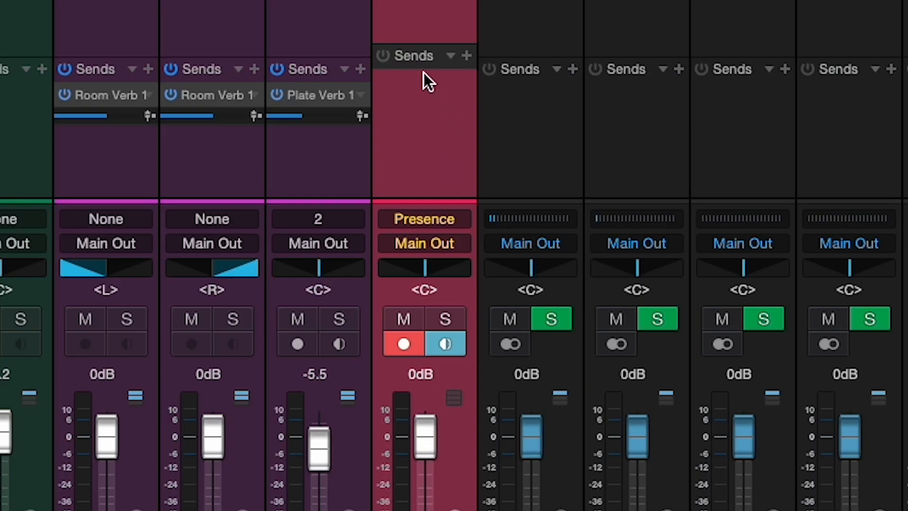
Step: Add a Plate Verb 1 send to the violins channel, solo the channel and lower the send level to about -24 dB
left_click(466, 56)
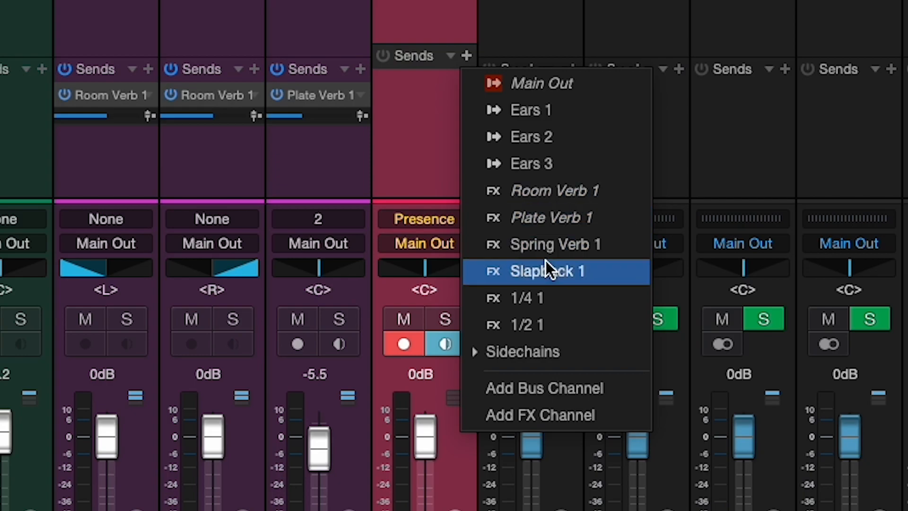
left_click(534, 225)
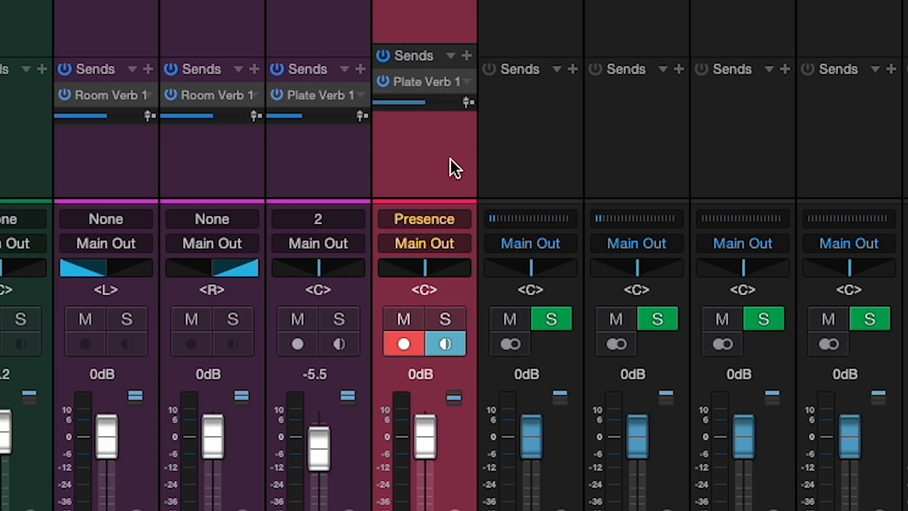
key("s")
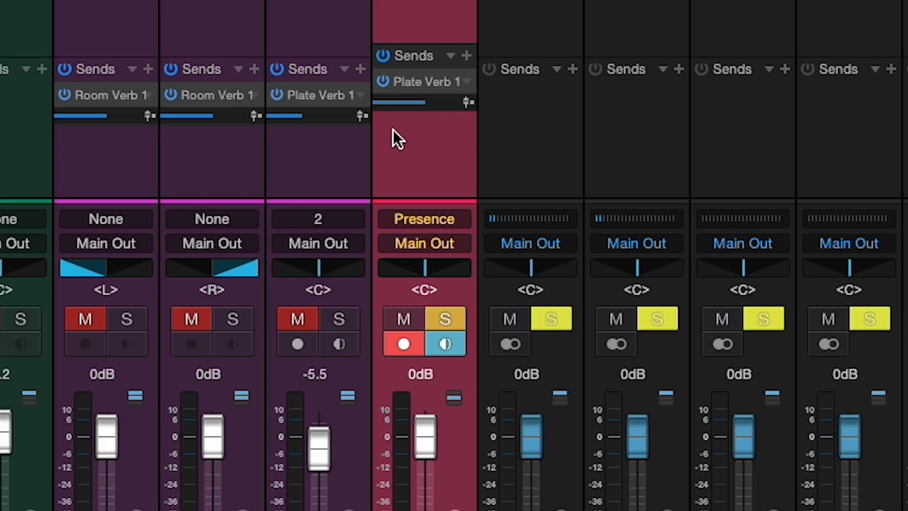
left_click_drag(422, 106, 396, 108)
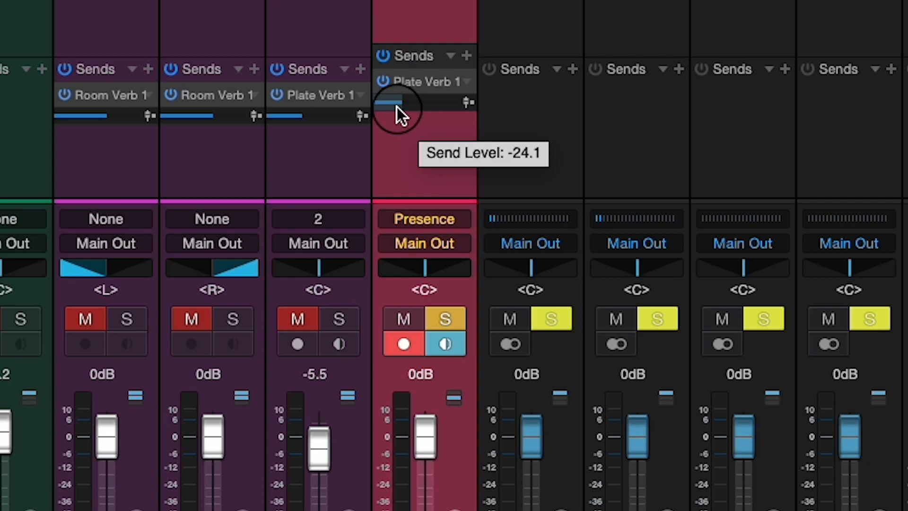
left_click_drag(396, 107, 398, 108)
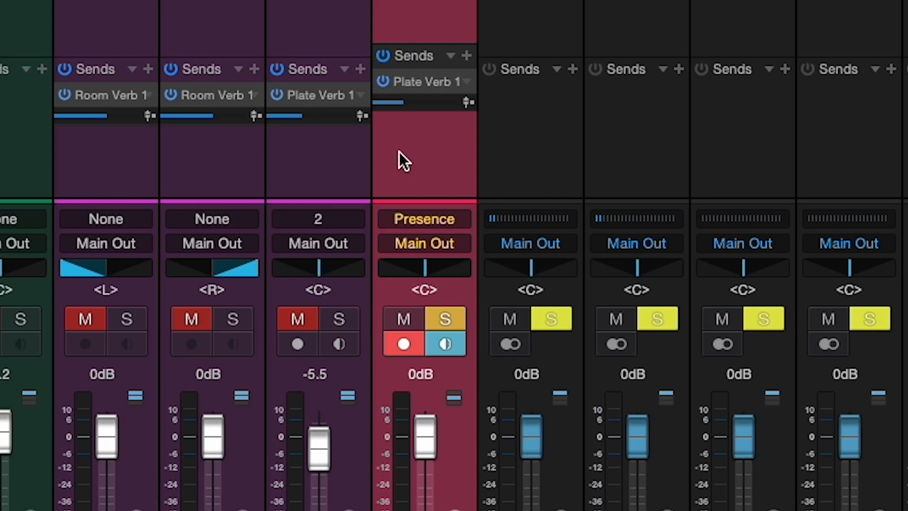
Step: Add a Slapback 1 send with a reduced level to the violins channel and raise its Plate Verb 1 send slightly
left_click(466, 56)
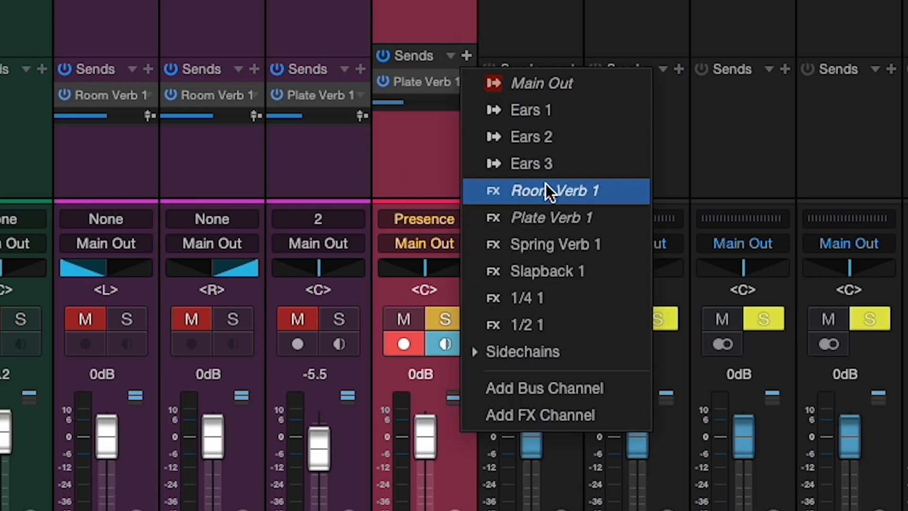
left_click(562, 273)
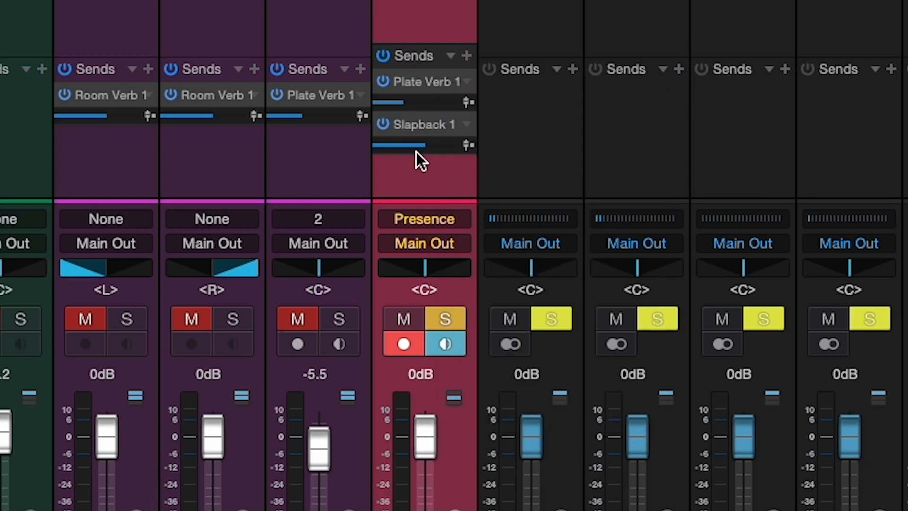
left_click_drag(425, 151, 398, 151)
left_click_drag(407, 104, 413, 107)
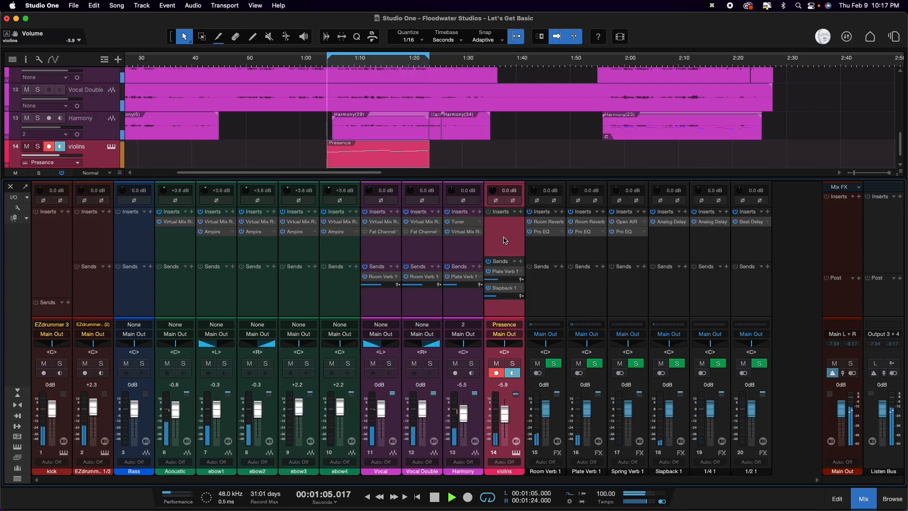
Step: Stop playback and load the Cello preset from PSO Classic Strings into the violins track's Presence instrument
key("space")
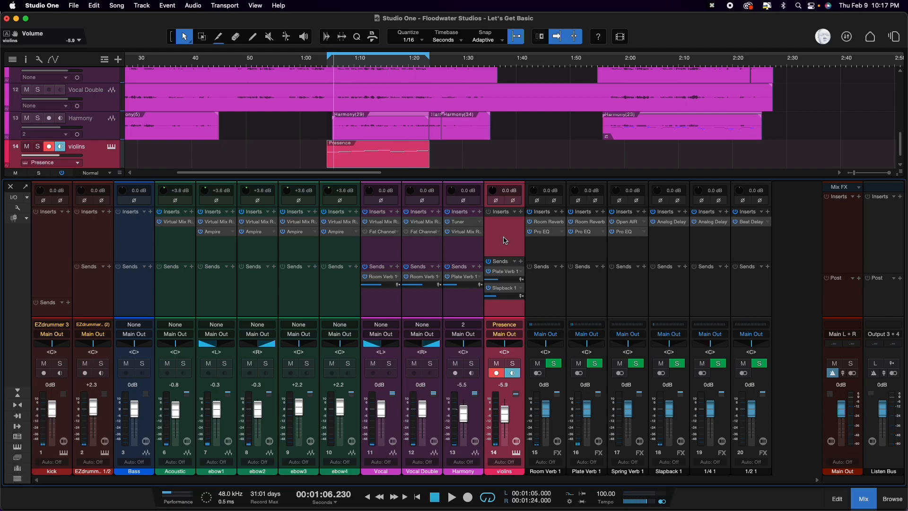
key("1")
left_click(111, 147)
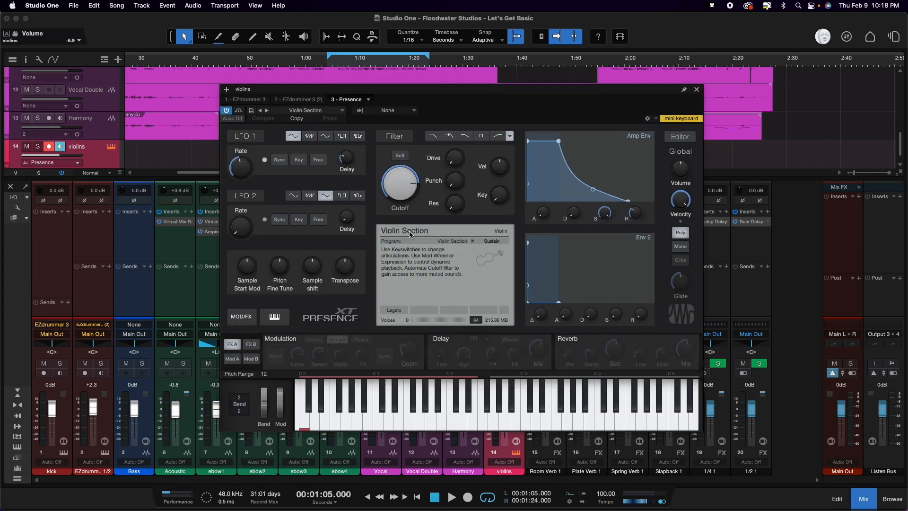
left_click(343, 111)
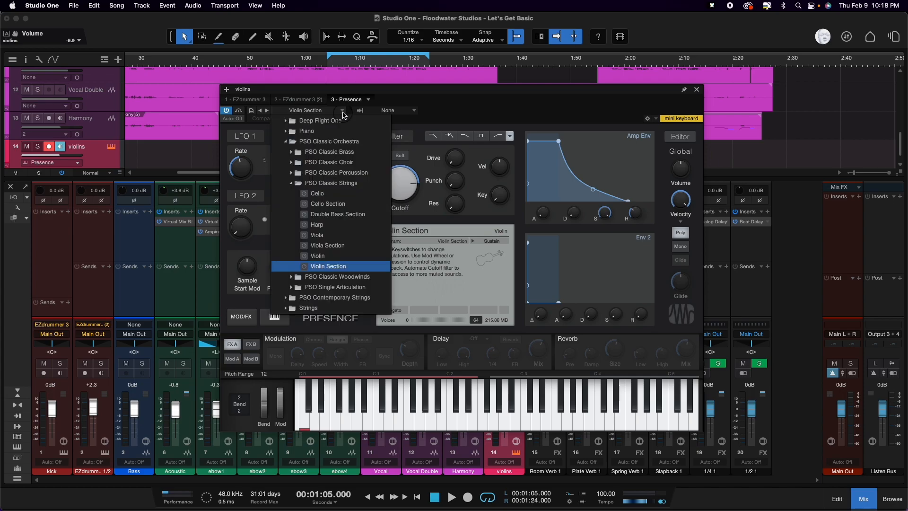
left_click(334, 197)
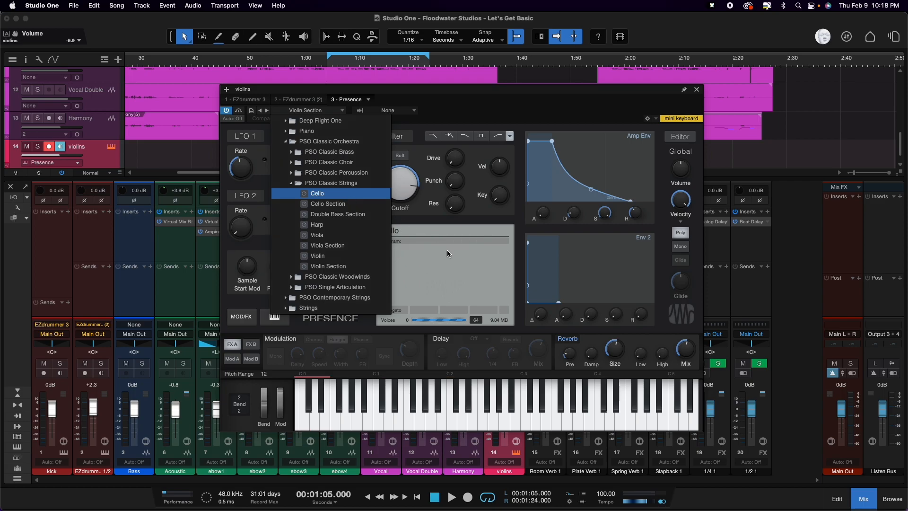
left_click(521, 100)
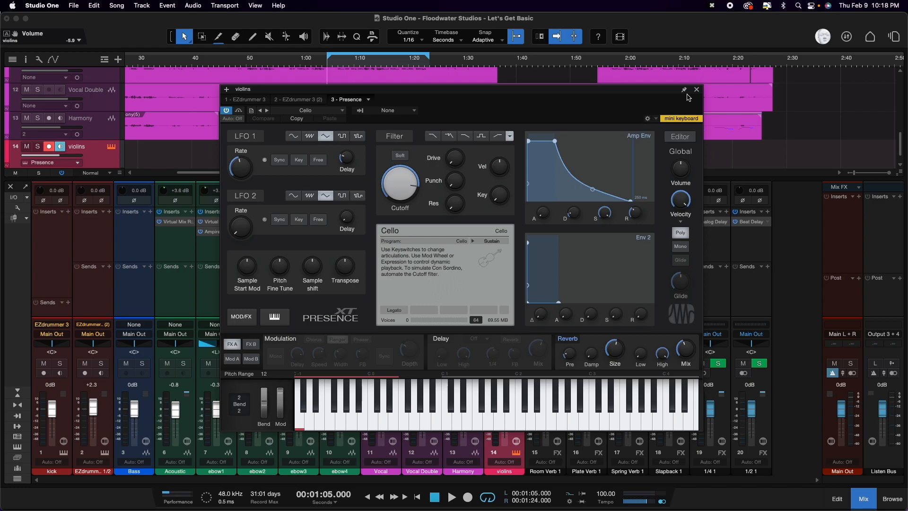
left_click(696, 90)
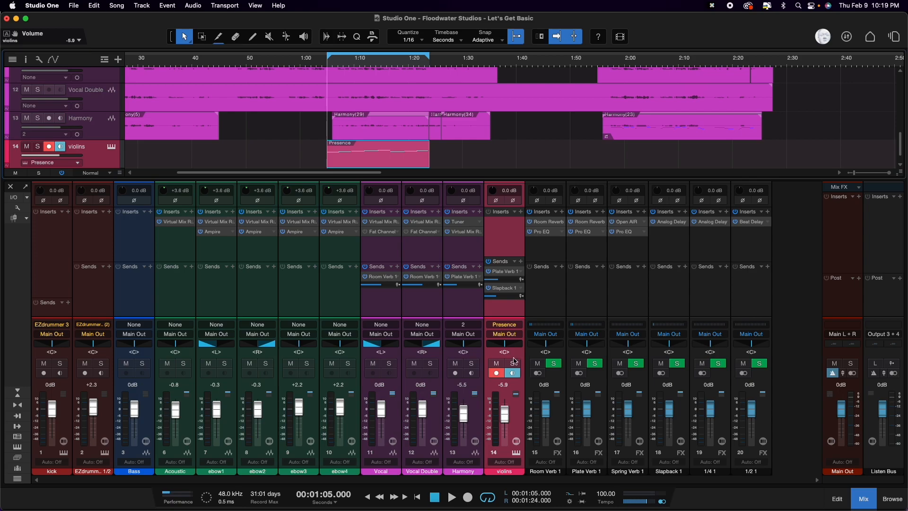
Step: Solo the violins channel and play back the looped section, then return to its start
left_click(513, 362)
key("space")
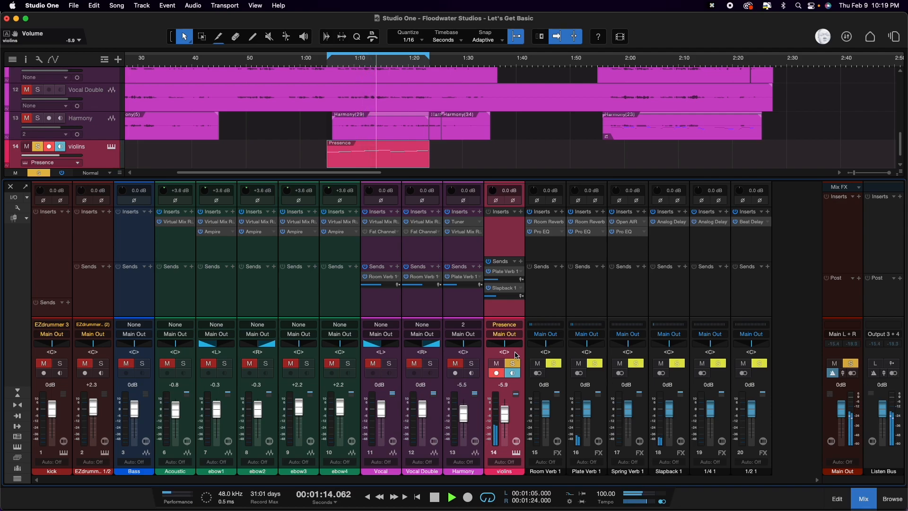
key("space")
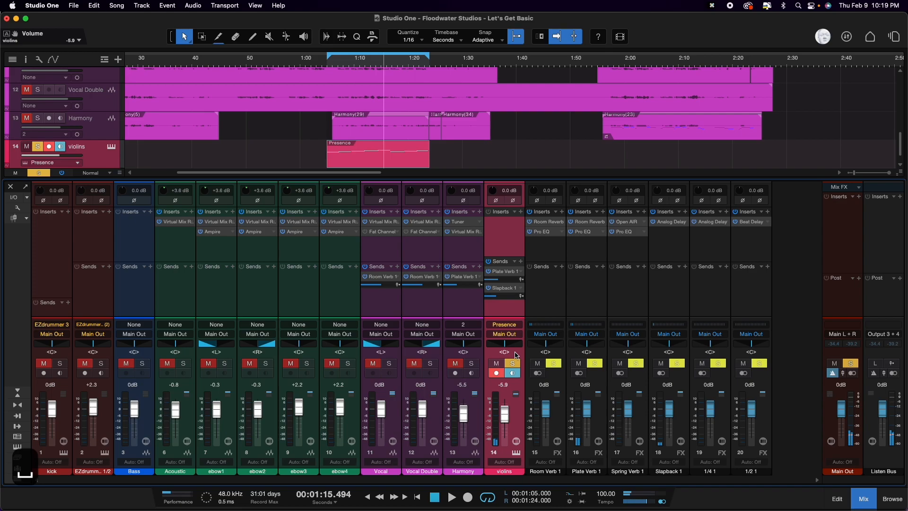
key("1")
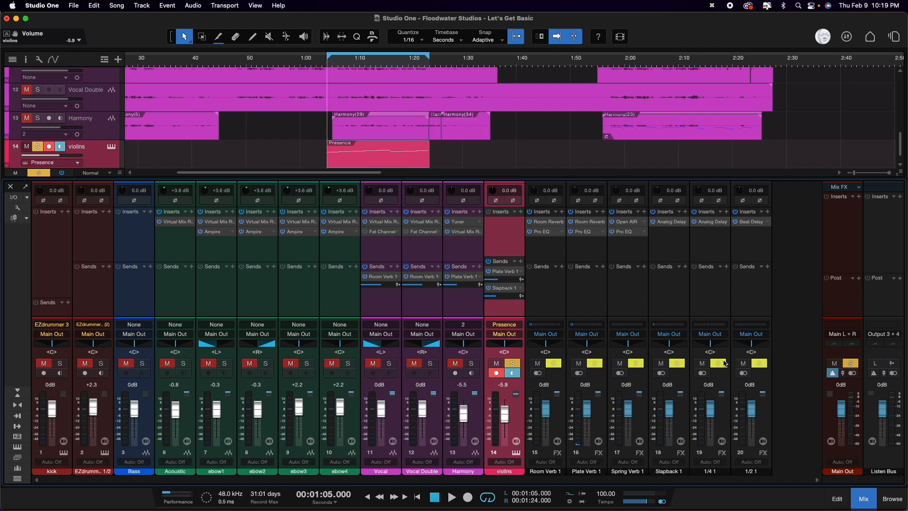
Step: Open the violins part in the note editor and transpose all its notes down two octaves, with the first note on E 2
left_click(837, 499)
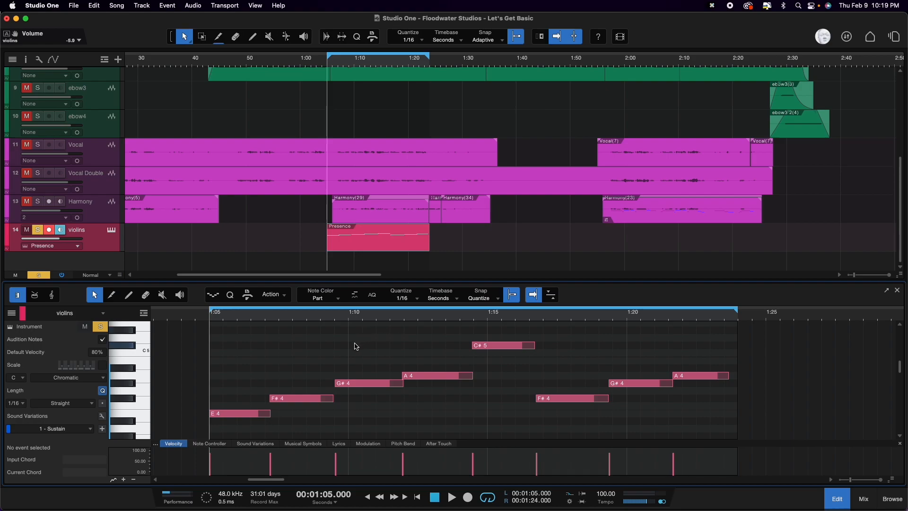
key("super+a")
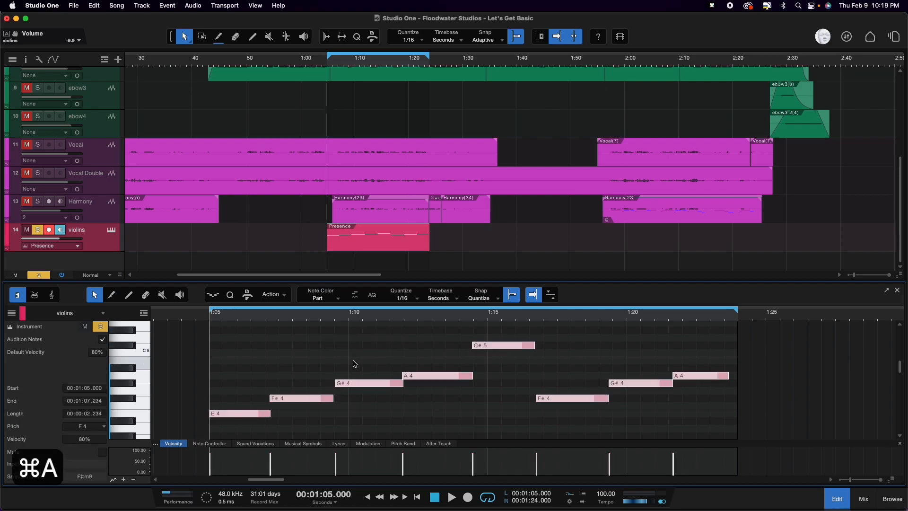
scroll(356, 360, "down", 5)
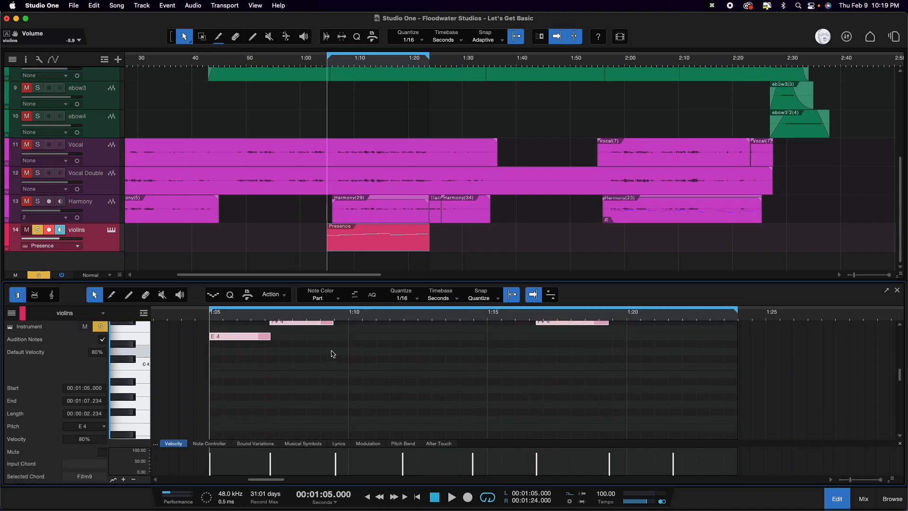
left_click_drag(243, 339, 237, 428)
scroll(241, 413, "down", 5)
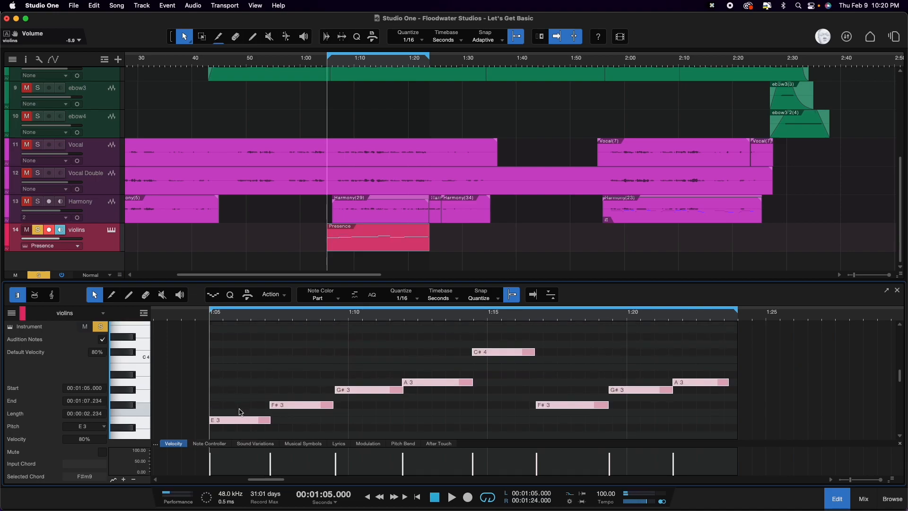
scroll(237, 406, "down", 1)
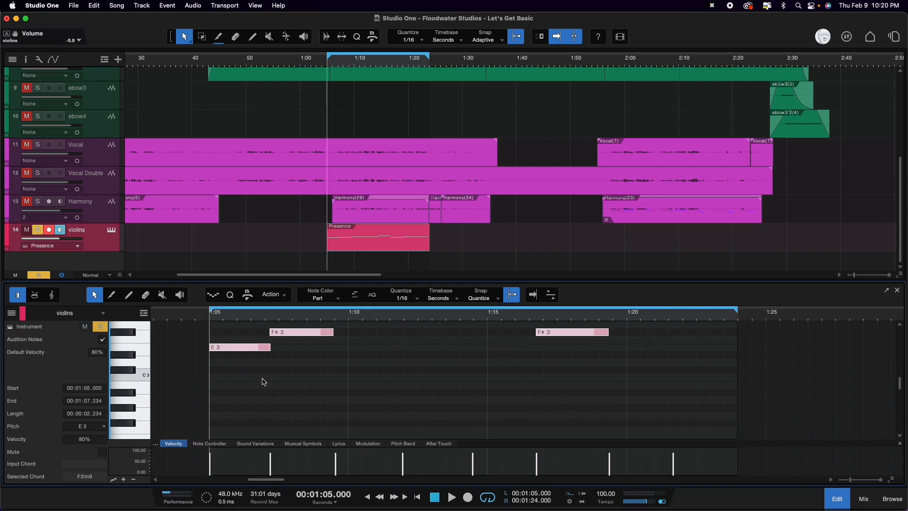
left_click_drag(233, 350, 228, 437)
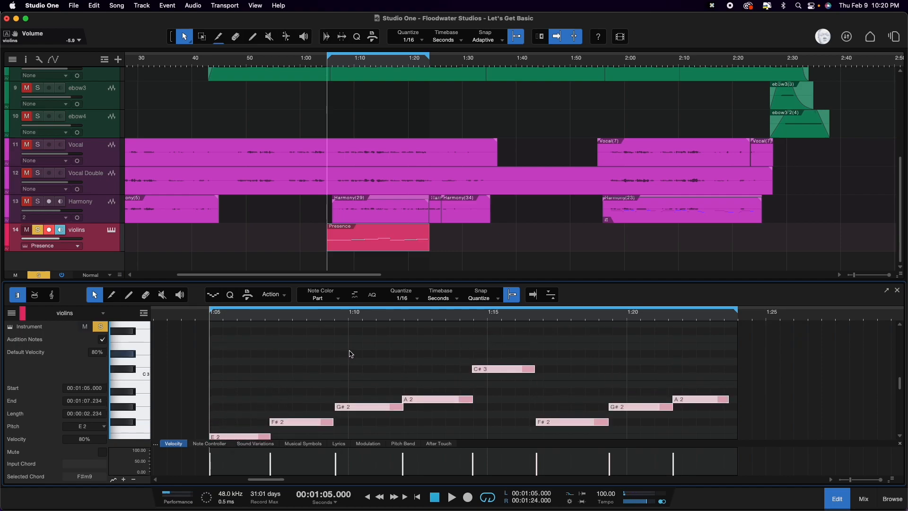
Step: Play the two-octave-lower part on its own and return to the start of the loop
key("space")
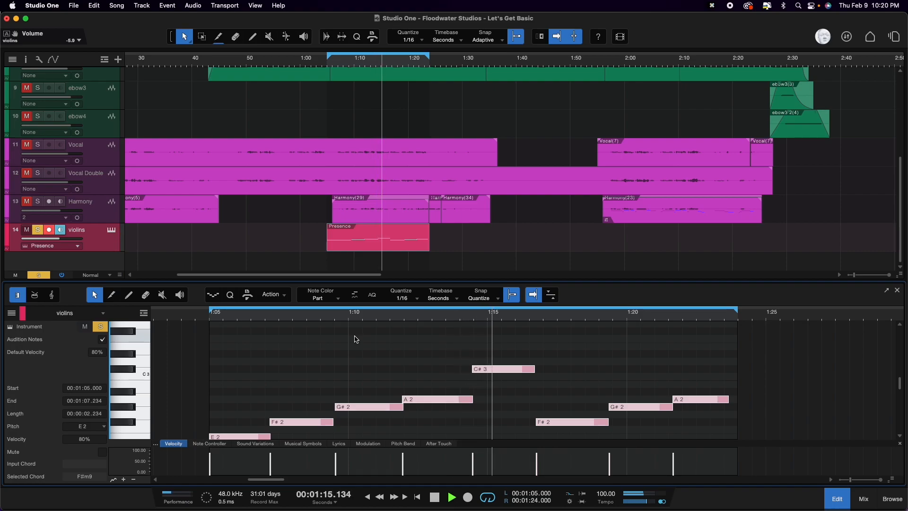
key("space")
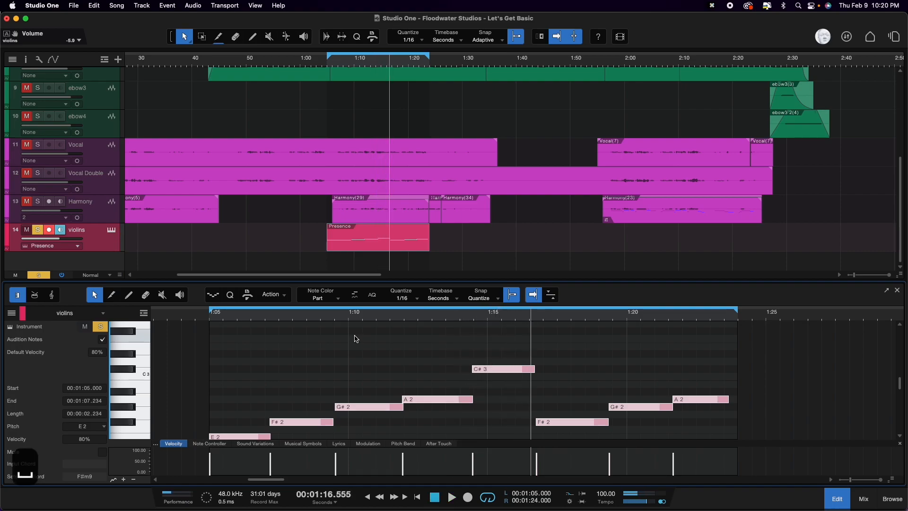
key("1")
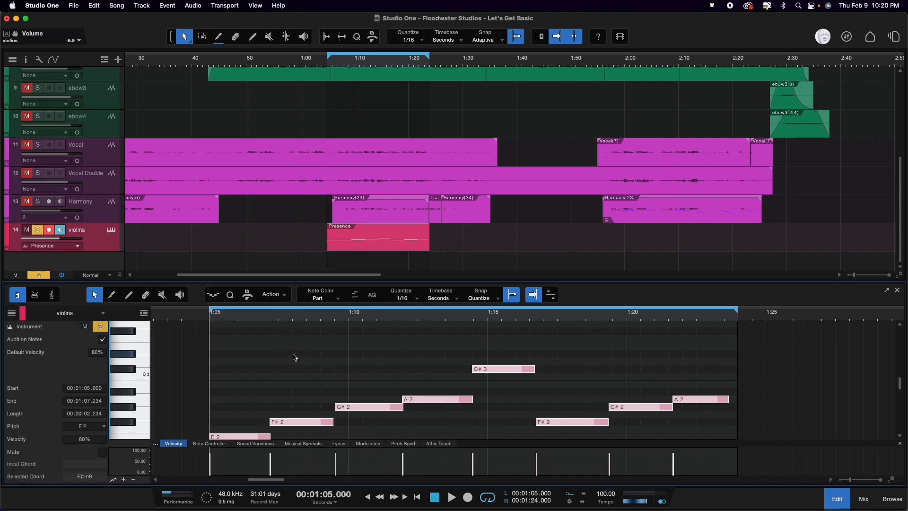
Step: Try moving all the notes down another octave, with the first note on E 1, and listen to the part
scroll(294, 358, "down", 5)
left_click_drag(224, 349, 222, 440)
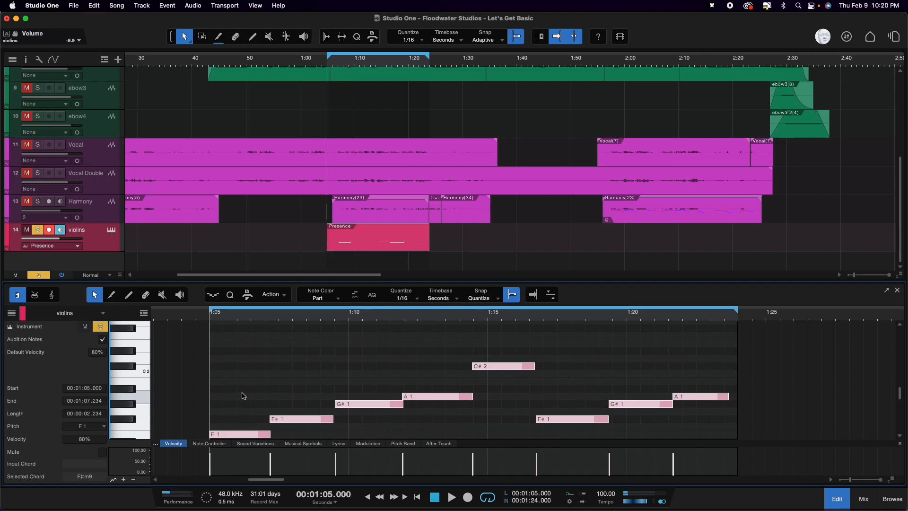
key("space")
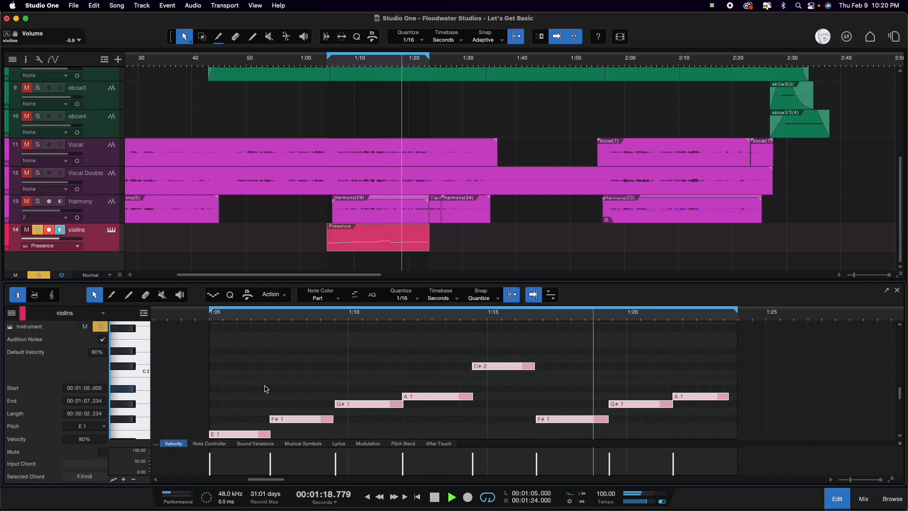
key("space")
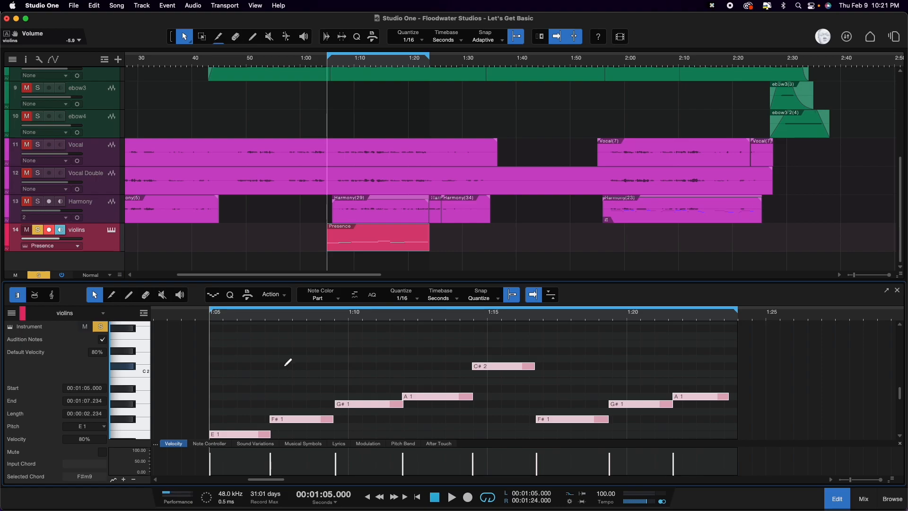
Step: Undo the last octave transposition and play the part back from the start of the loop
key("super+z")
scroll(286, 370, "up", 3)
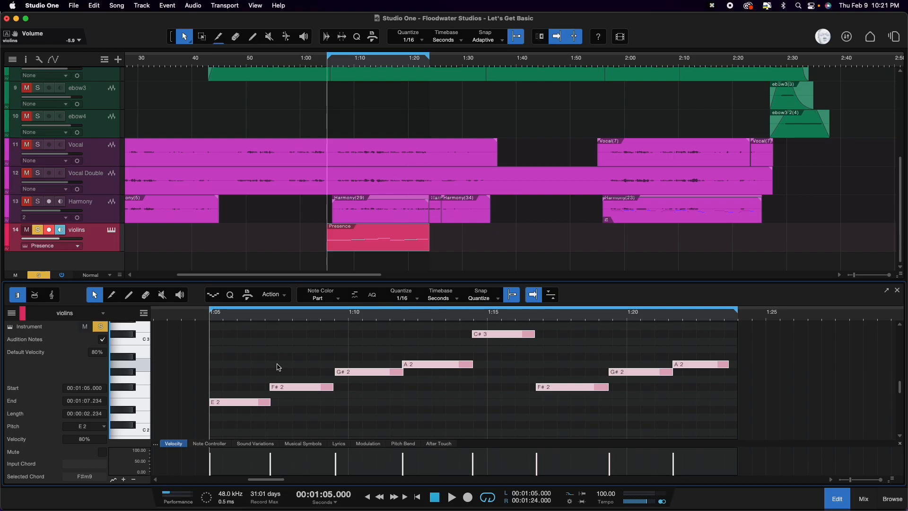
key("space")
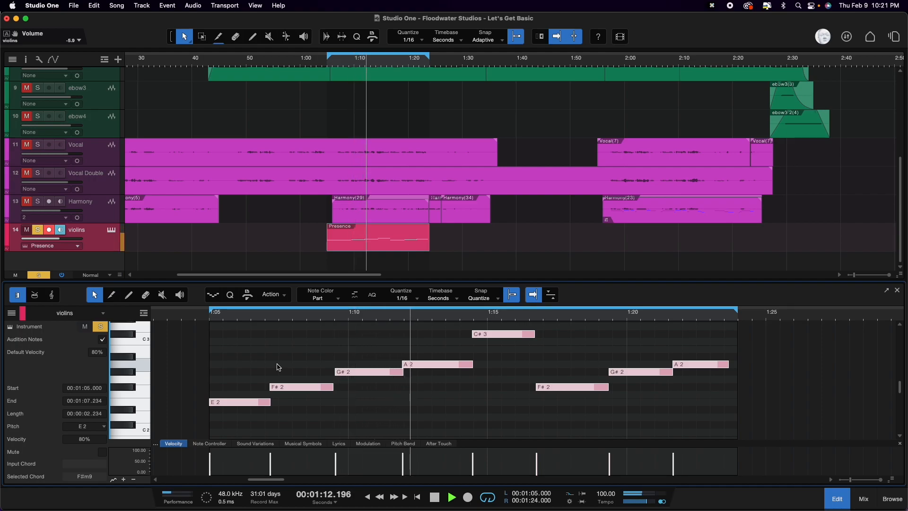
key("space")
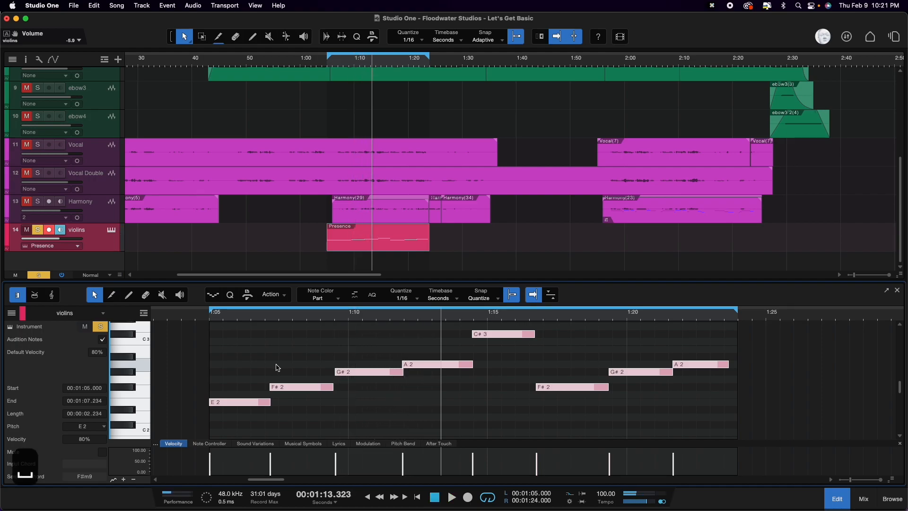
key("1")
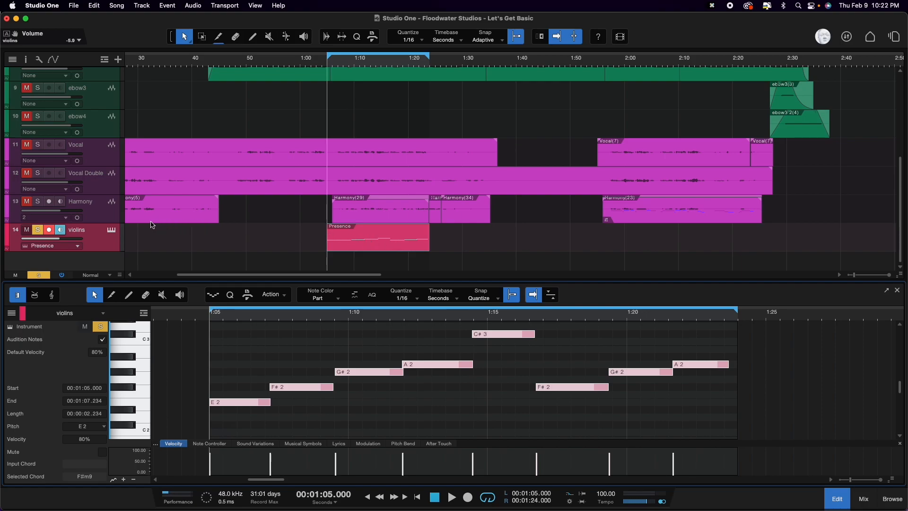
Step: Load the Projector 1968 preset from Deep Flight One's Digital Choirs into the track's Presence instrument and play the part
left_click(111, 231)
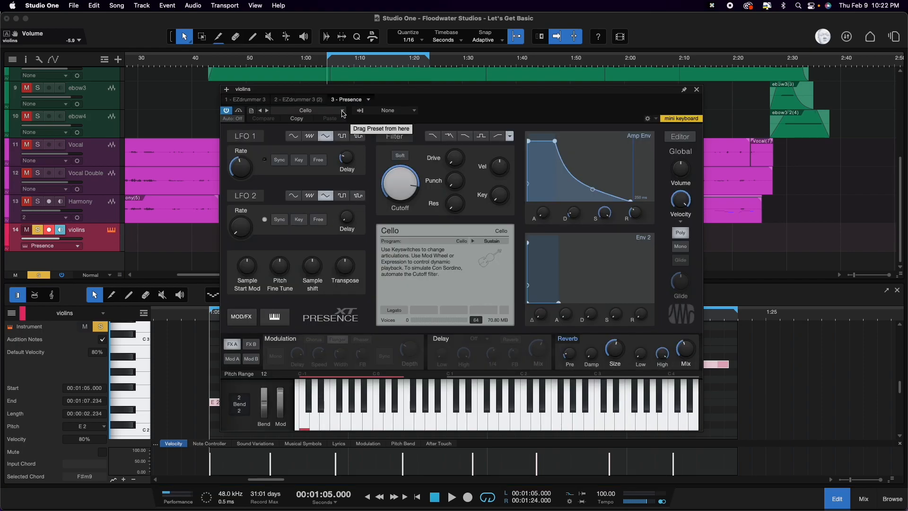
left_click(343, 111)
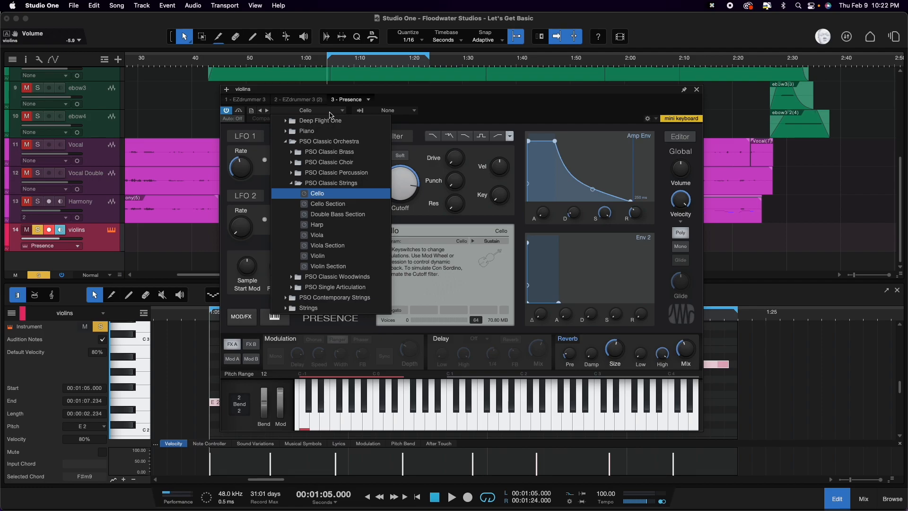
left_click(286, 141)
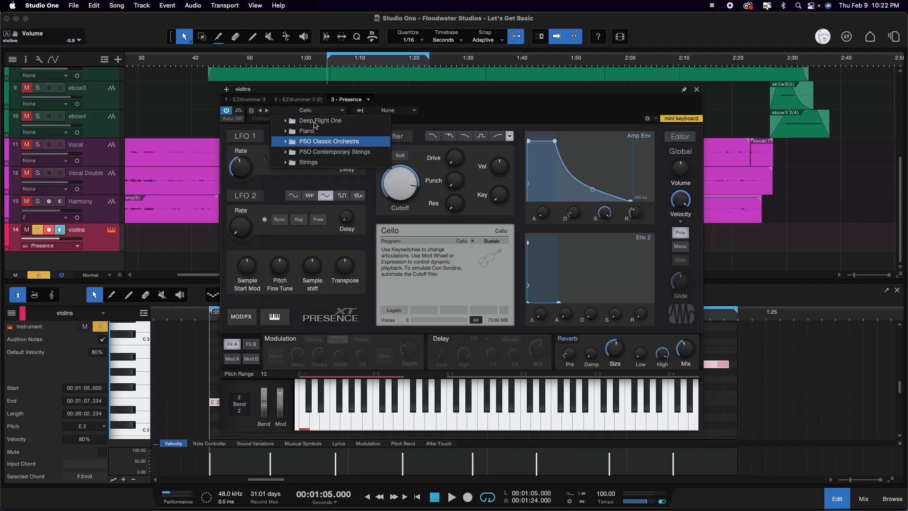
left_click(286, 121)
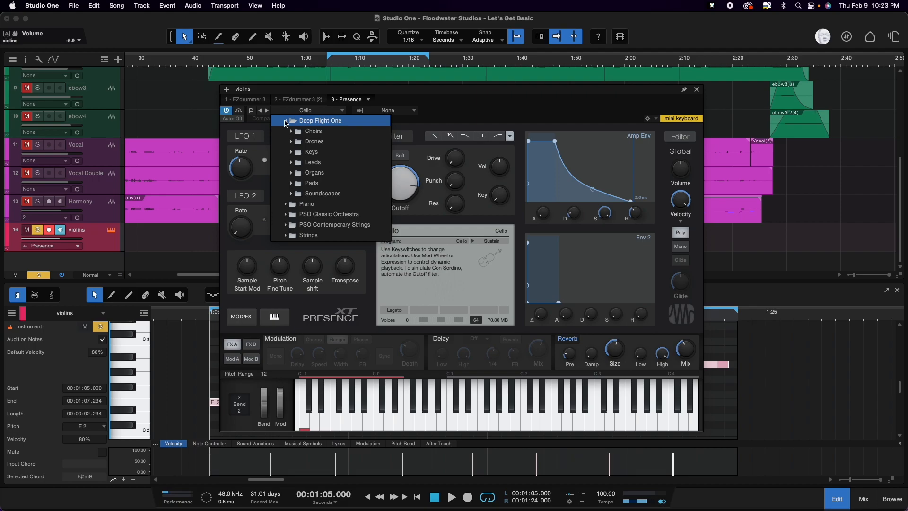
left_click(292, 131)
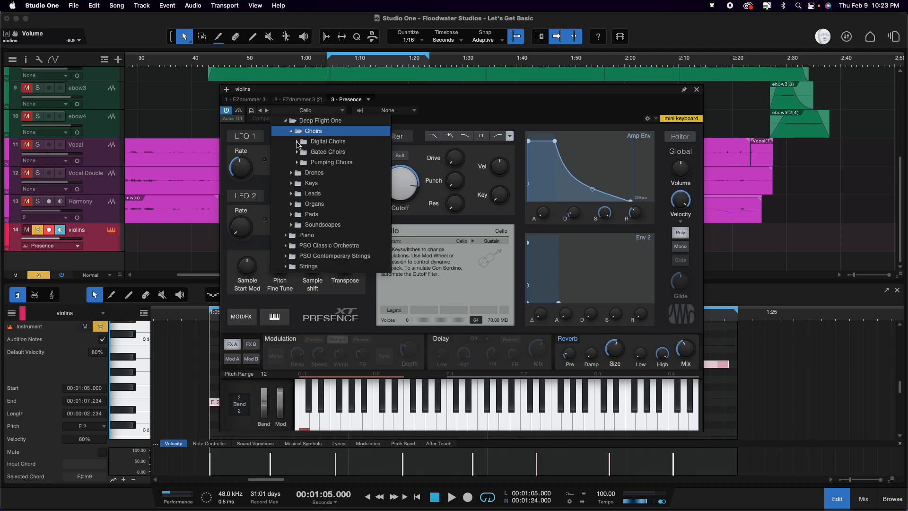
left_click(298, 142)
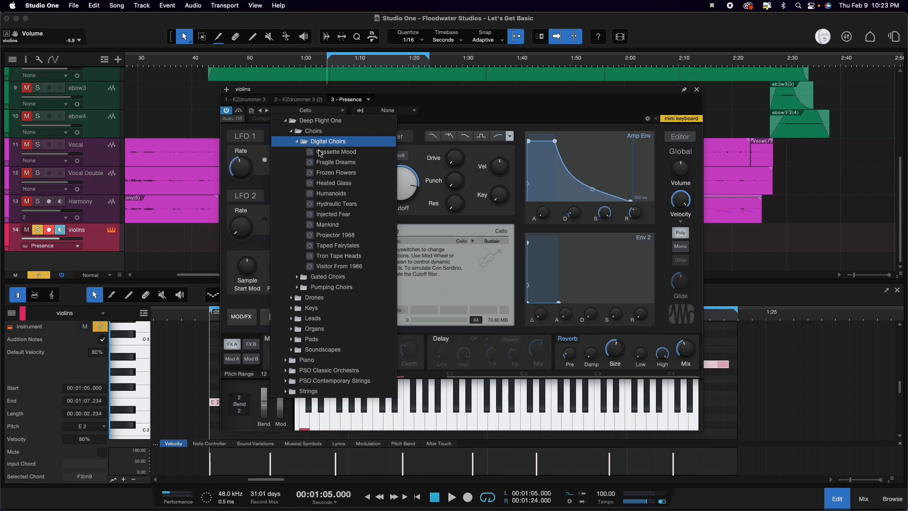
left_click(335, 153)
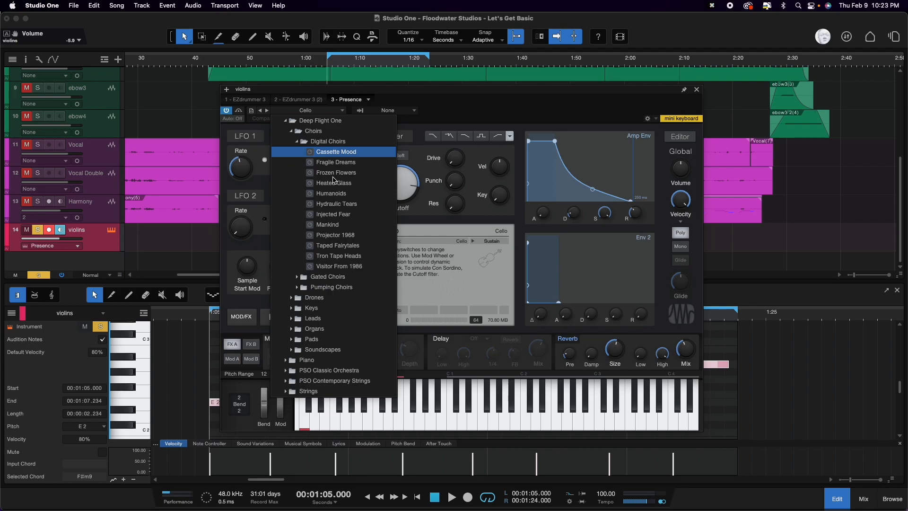
left_click(343, 236)
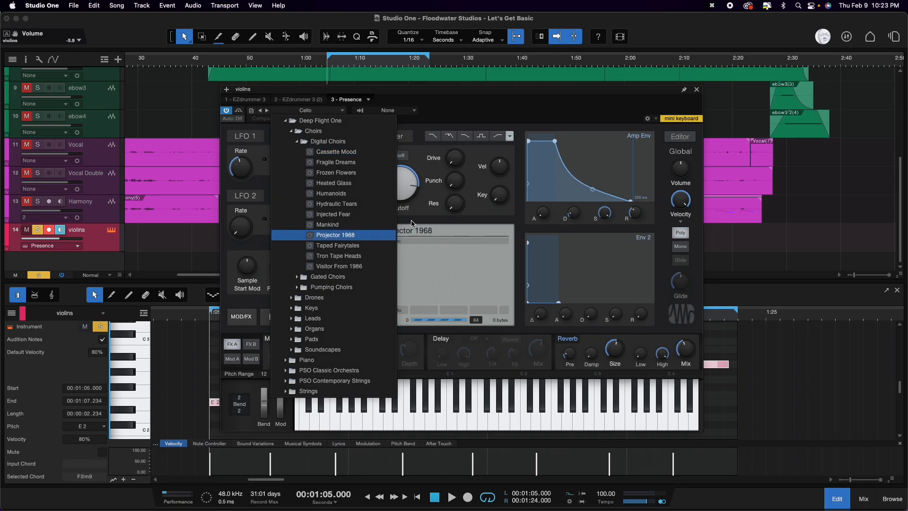
left_click(493, 103)
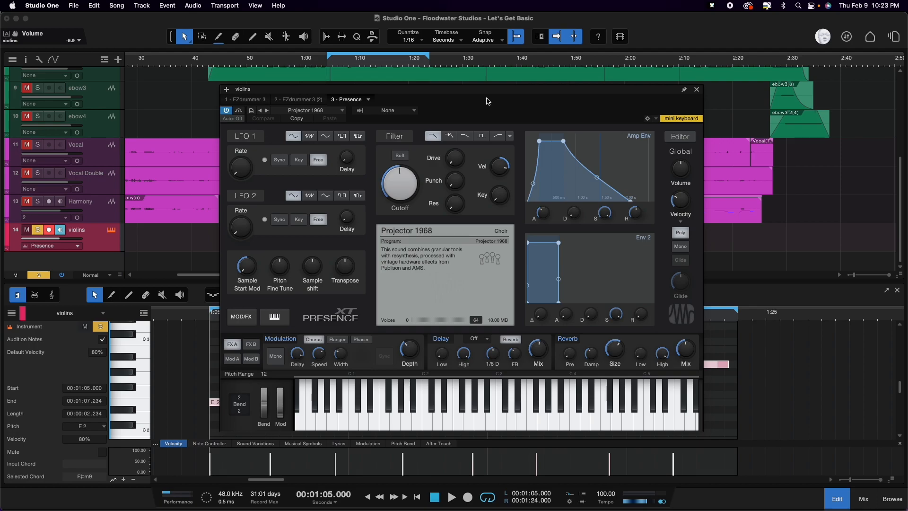
key("space")
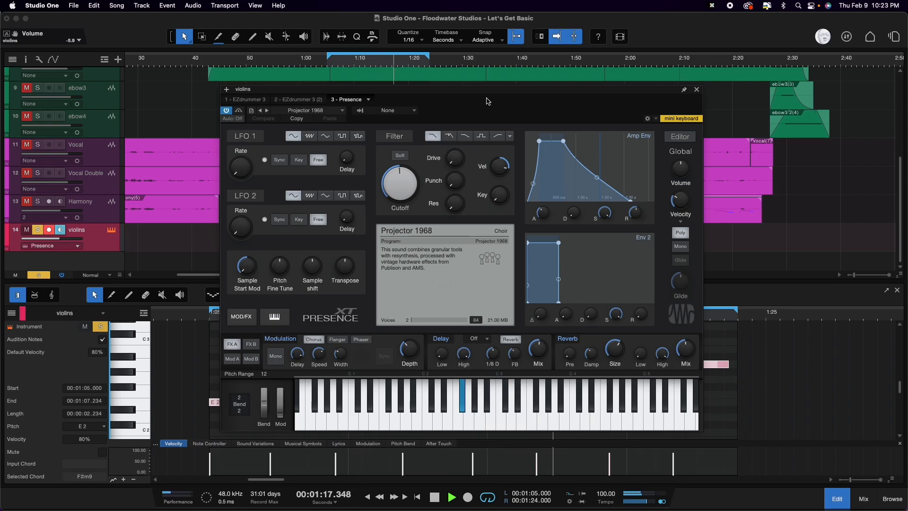
Step: Stop playback at the loop start and move all the violins notes up one octave, with the first note on E 3
key("space")
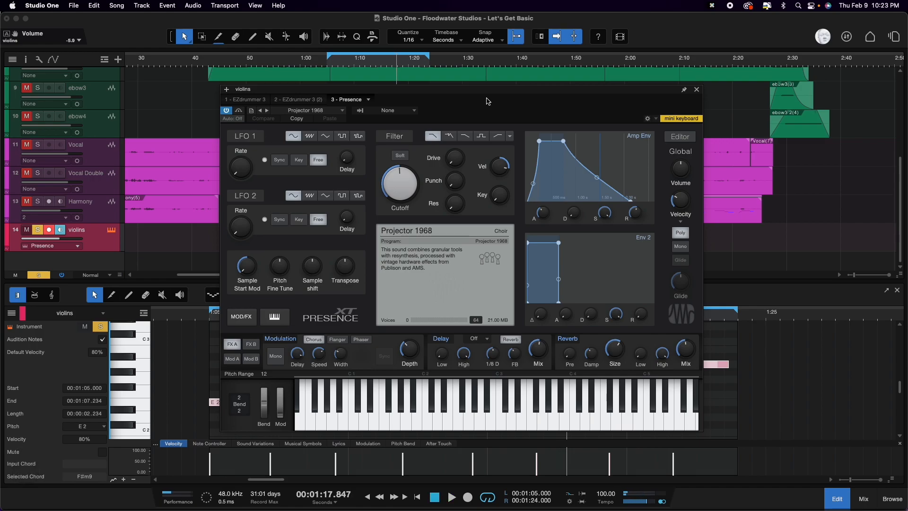
key("1")
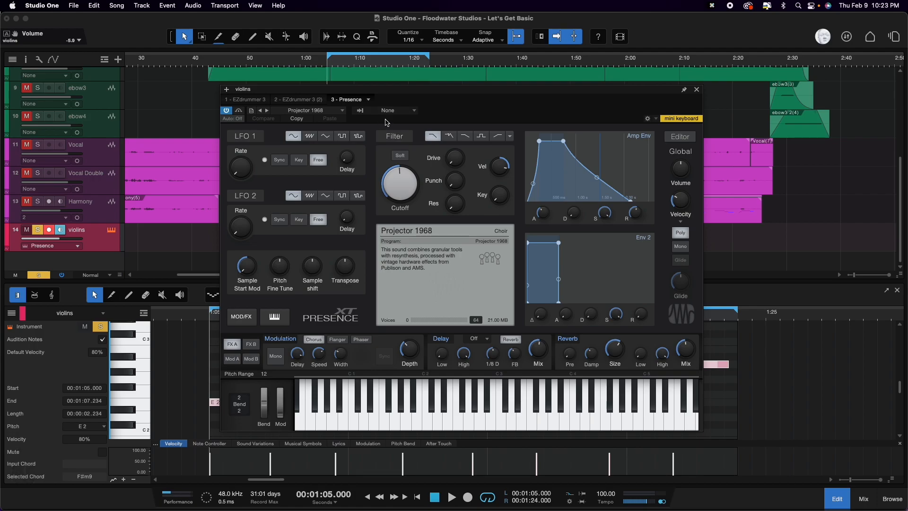
left_click(697, 90)
left_click_drag(226, 401, 223, 334)
scroll(222, 335, "up", 5)
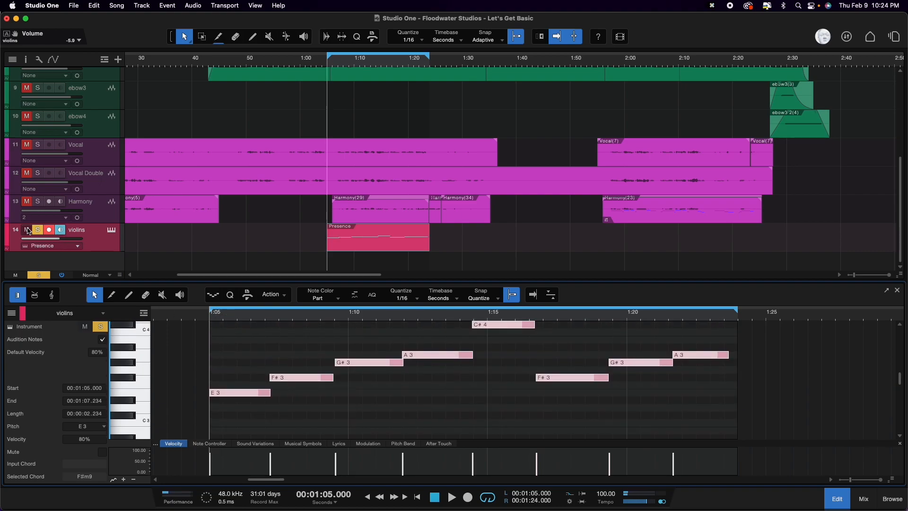
Step: Take the violins track out of solo and listen to the raised part together with the full mix
left_click(27, 229)
left_click(38, 230)
key("space")
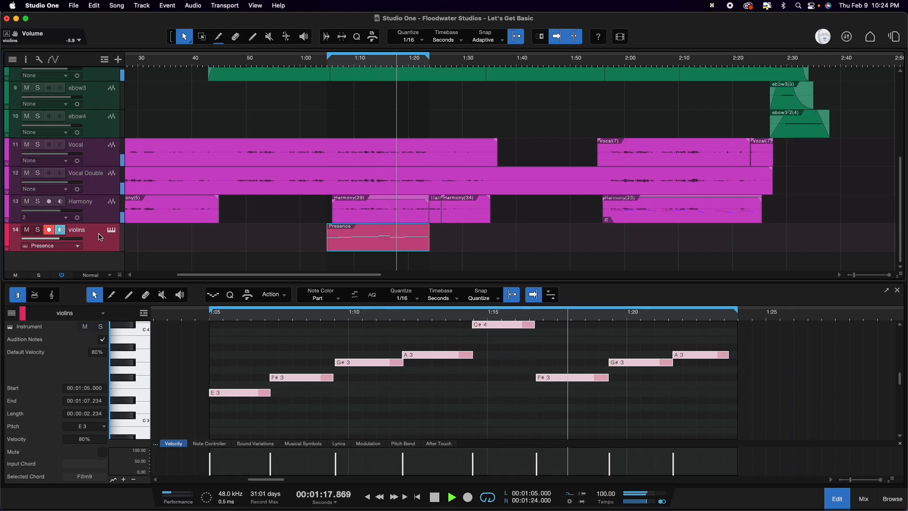
key("space")
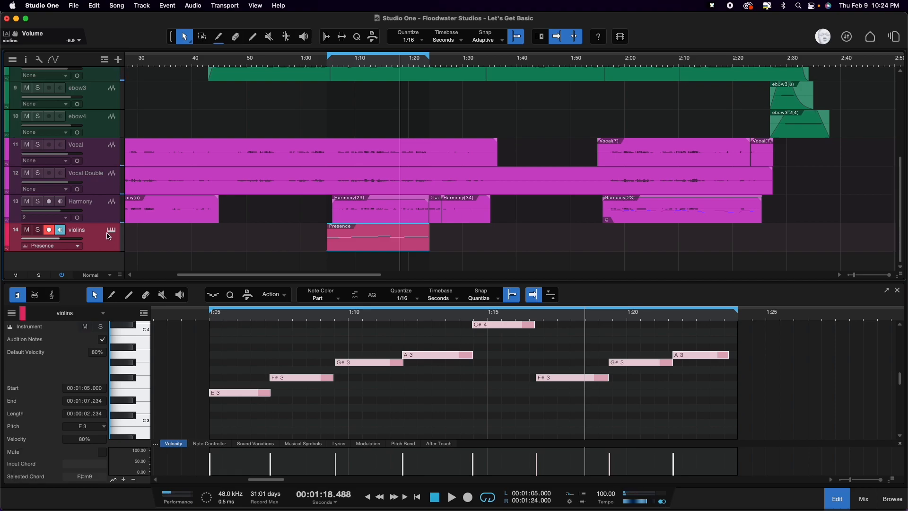
Step: Load the EHH Choir 1 preset from PSO Classic Orchestra's PSO Classic Choir folder into the violins track's Presence instrument
left_click(110, 232)
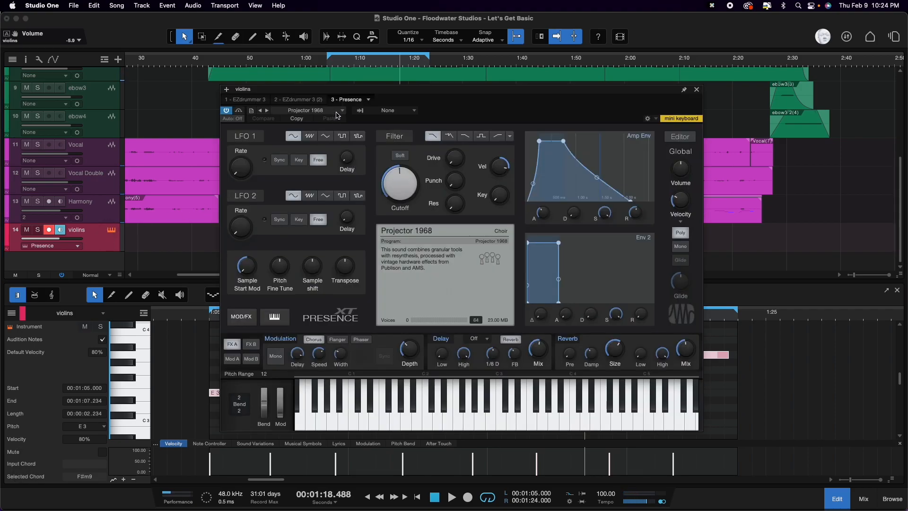
left_click(337, 112)
left_click(291, 132)
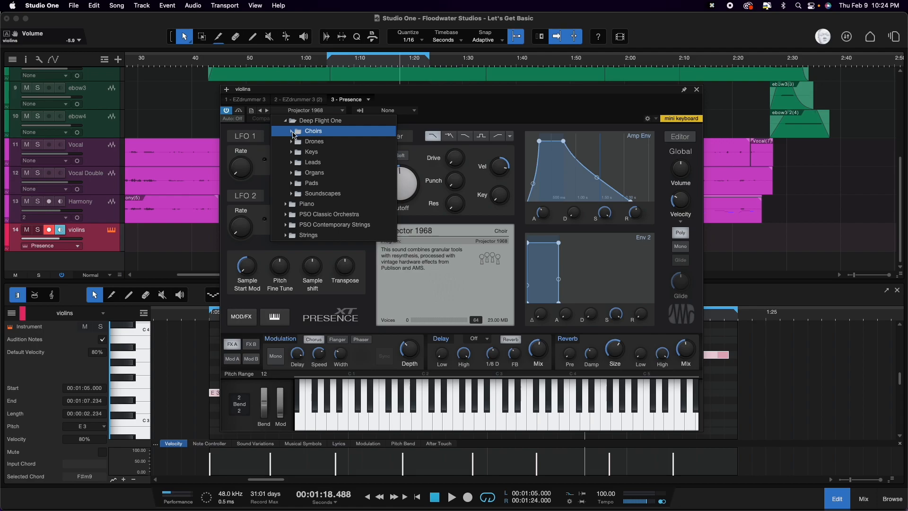
left_click(292, 131)
left_click(297, 152)
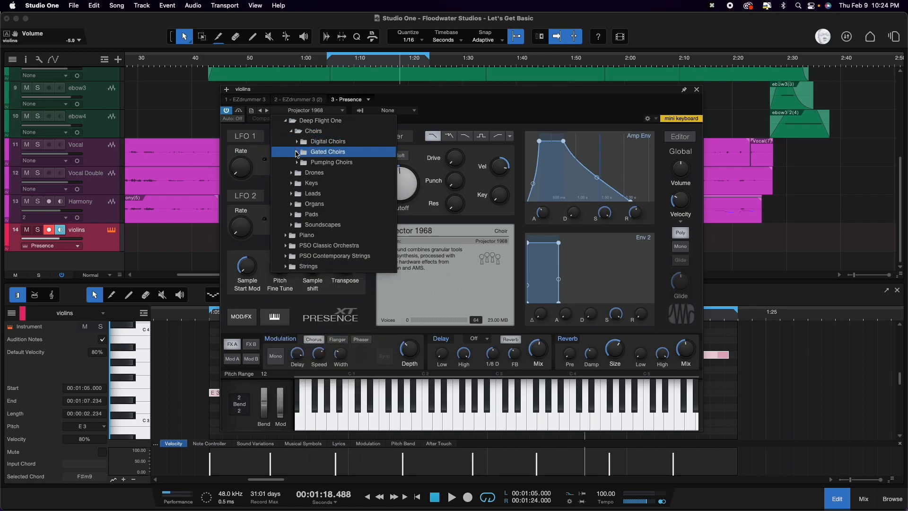
left_click(297, 152)
left_click(297, 153)
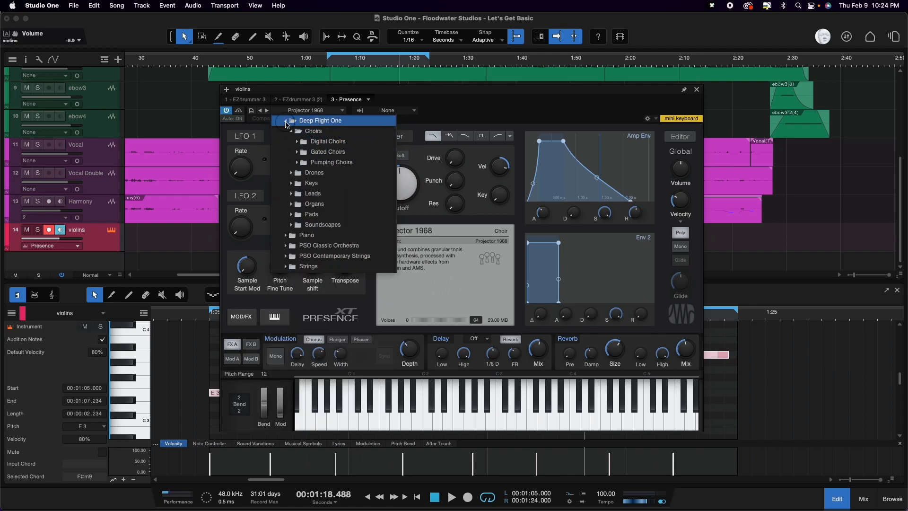
left_click(286, 121)
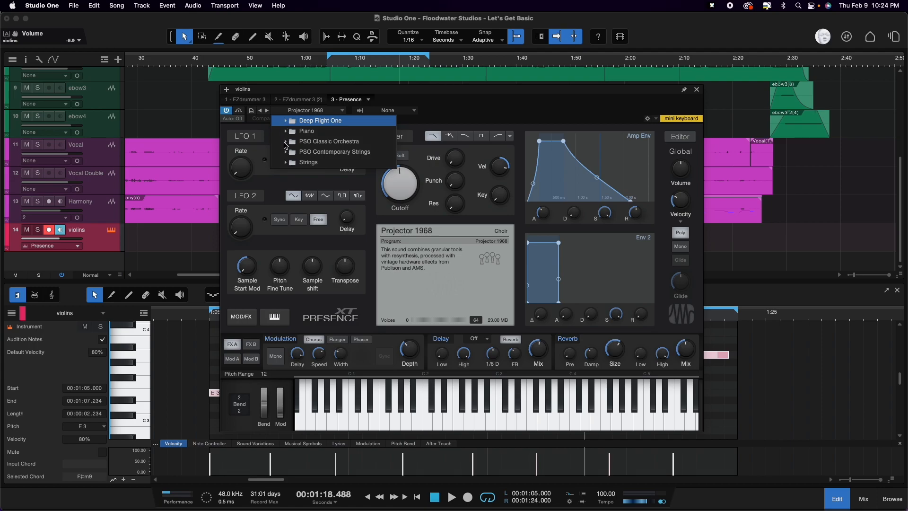
left_click(286, 142)
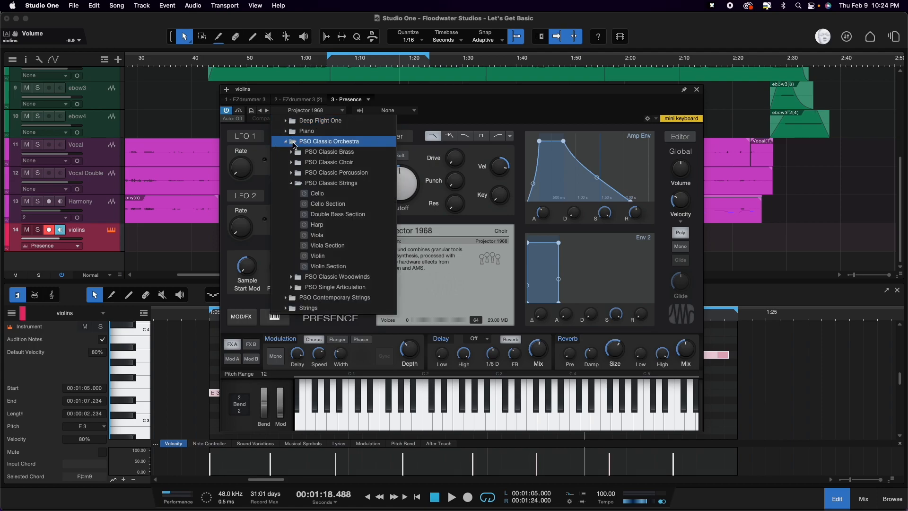
left_click(297, 173)
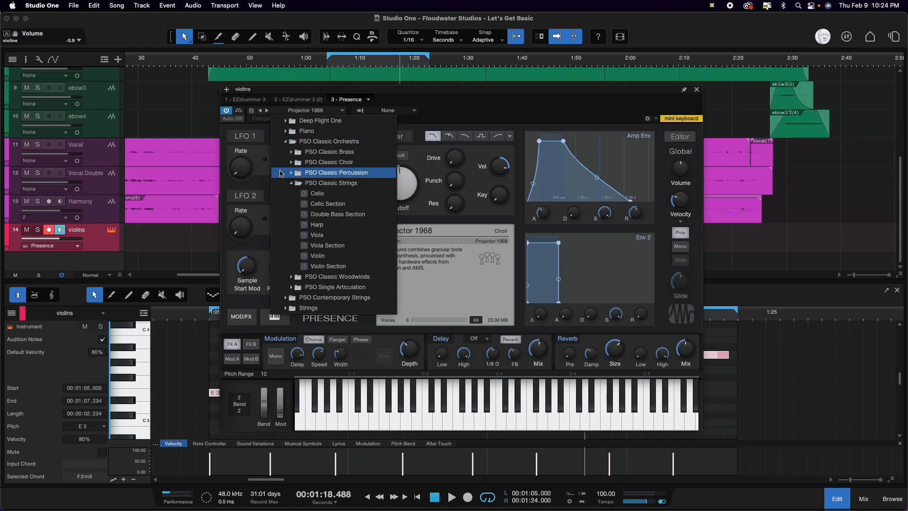
left_click(293, 164)
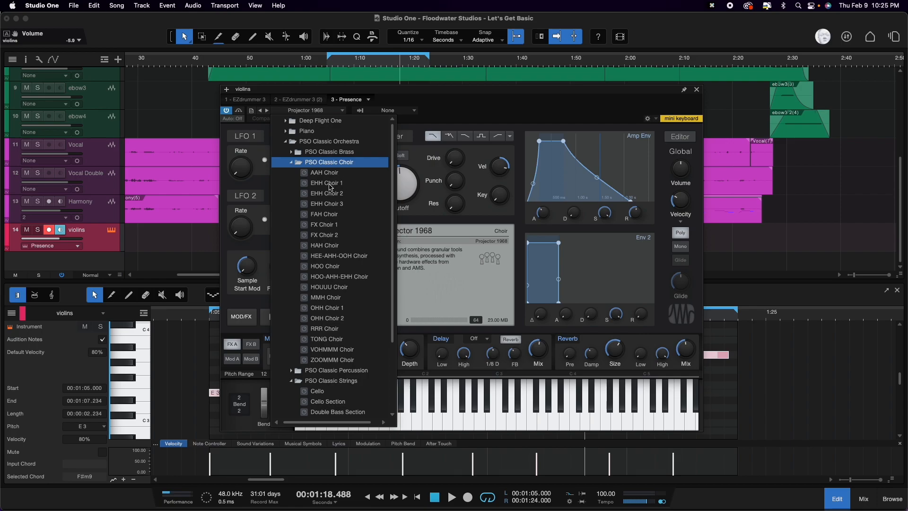
left_click(346, 185)
Step: Play the choir part with the mix, then close the instrument and note editor and return to the loop start
key("space")
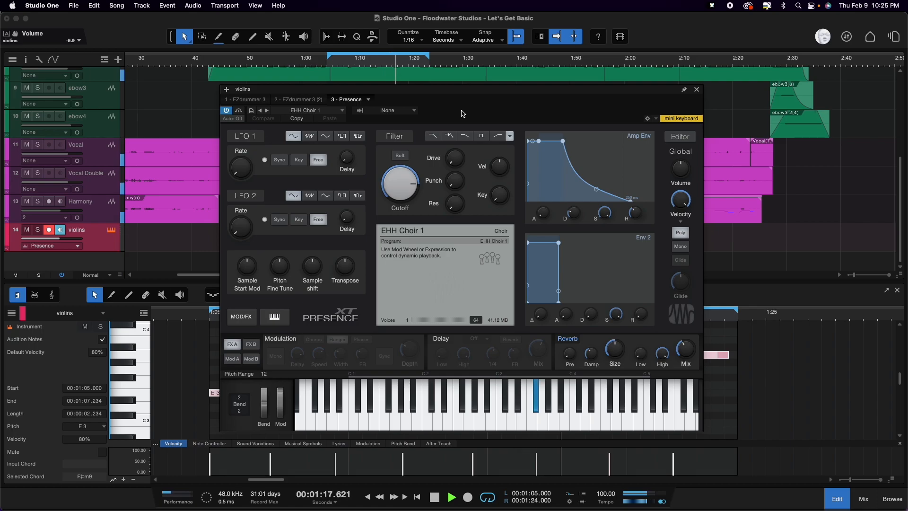
key("space")
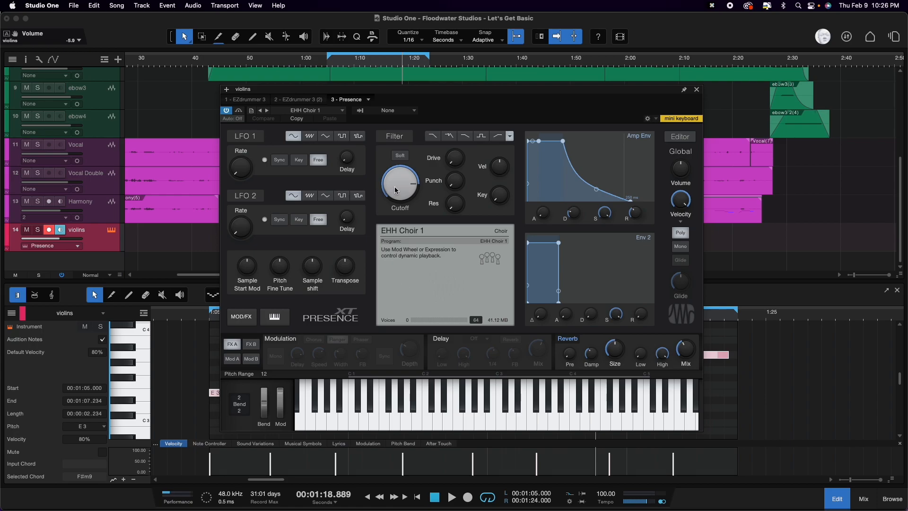
mouse_move(397, 190)
left_click(696, 90)
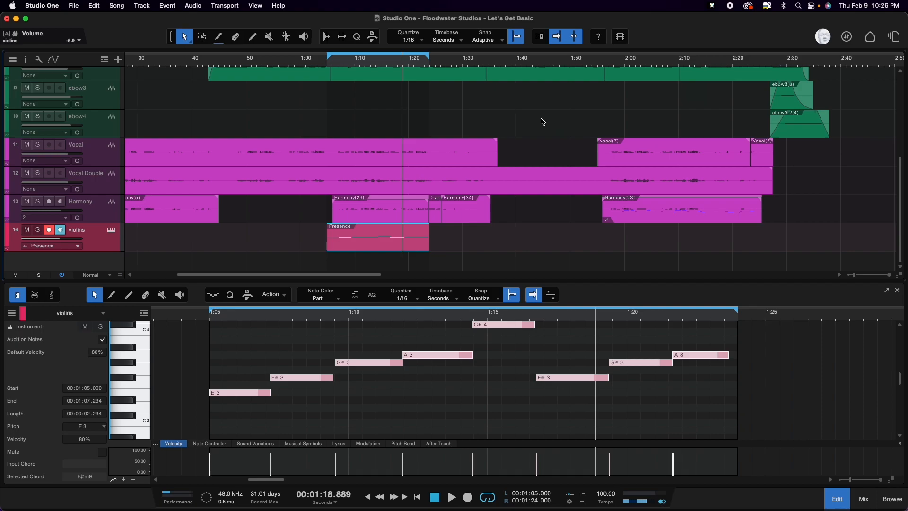
left_click(837, 499)
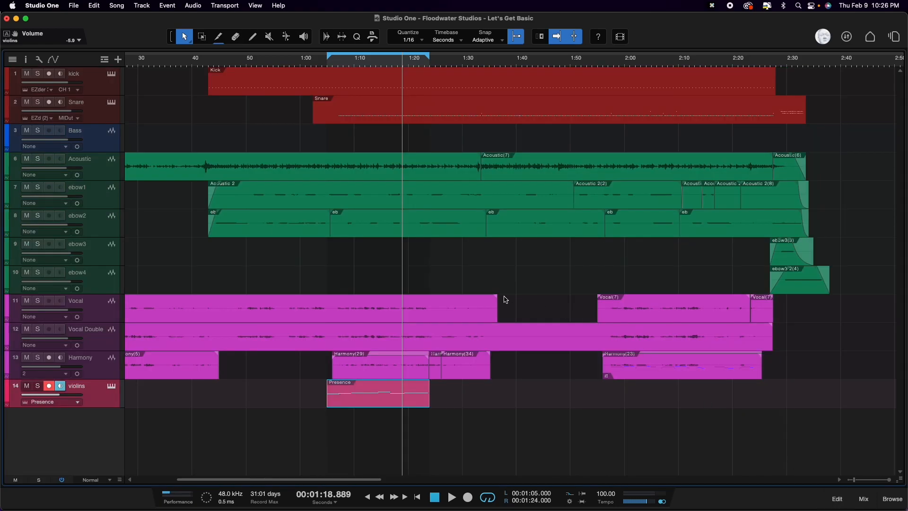
key("1")
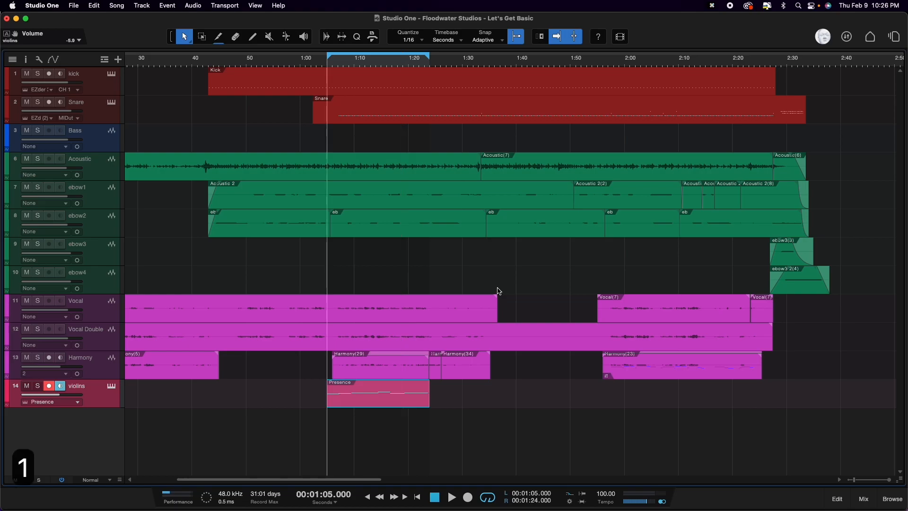